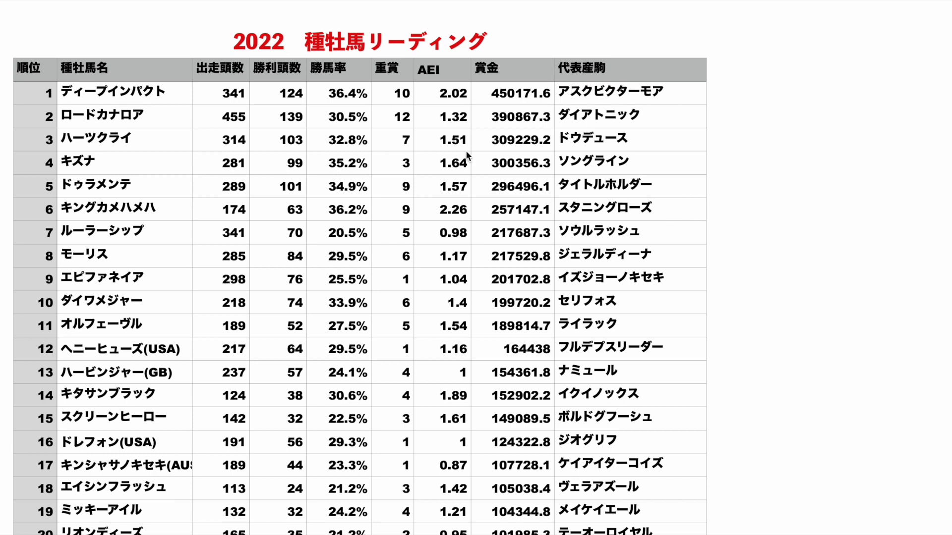
Sort the 2022 種牡馬リーディング table by 出走頭数 in descending order
left_click(216, 75)
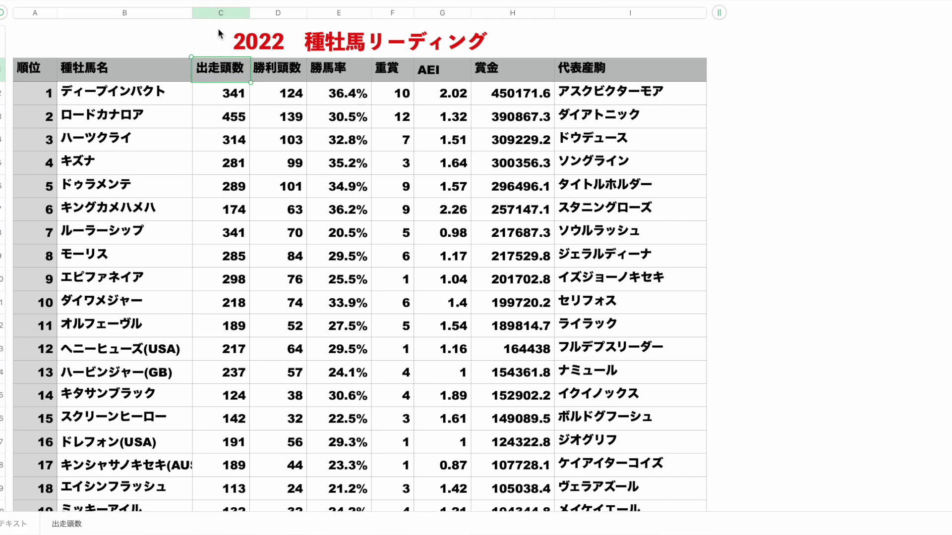
left_click(222, 13)
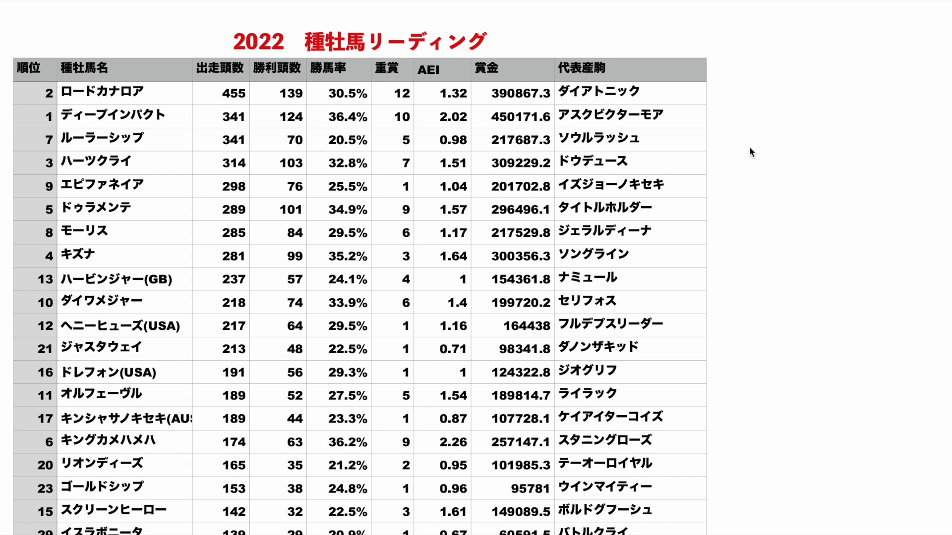
Review the 出走頭数 of the leading sires and sort the table by 勝馬率 in descending order
left_click(352, 75)
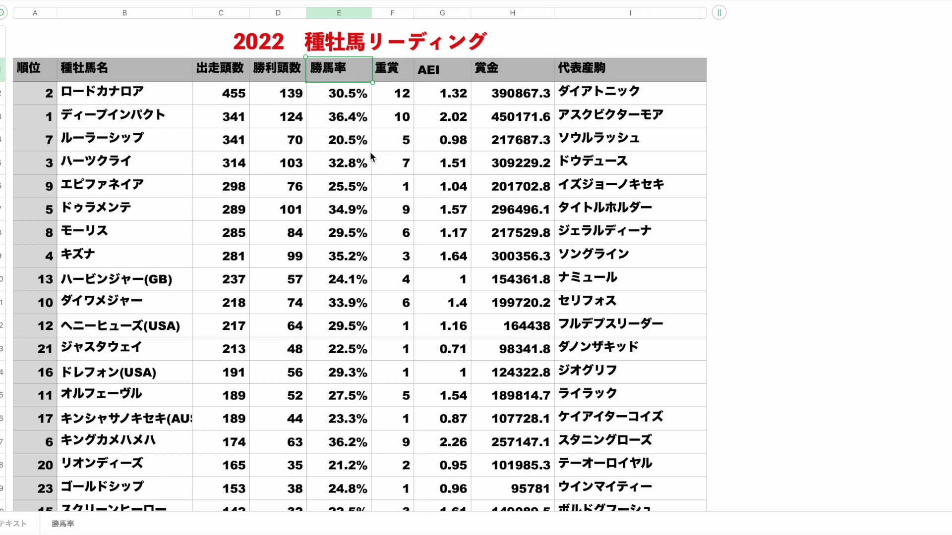
left_click(240, 169)
left_click(239, 192)
left_click(236, 212)
left_click(228, 237)
left_click(229, 256)
key("shift+space")
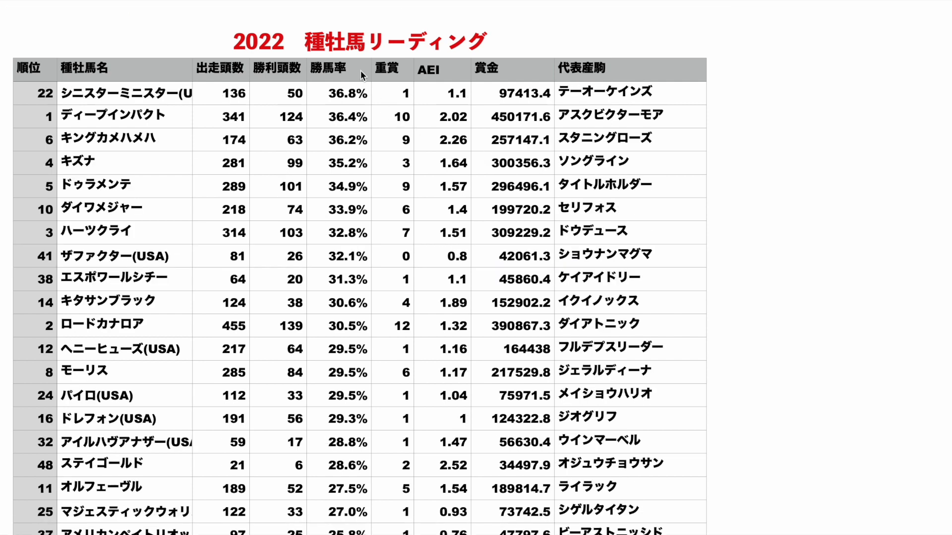
left_click(361, 70)
left_click(346, 16)
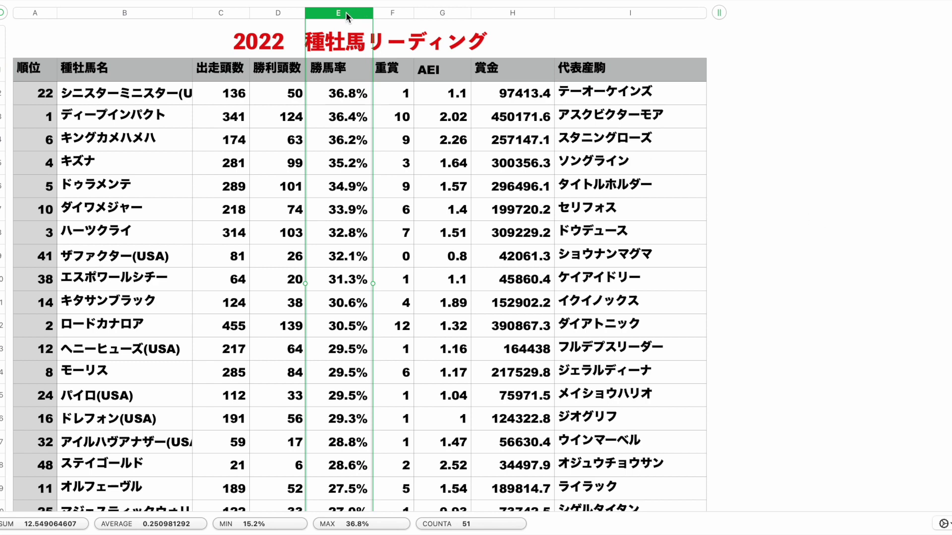
Examine the first four sires in the 勝馬率 ranking, from シニスターミニスター down to キズナ
left_click(358, 99)
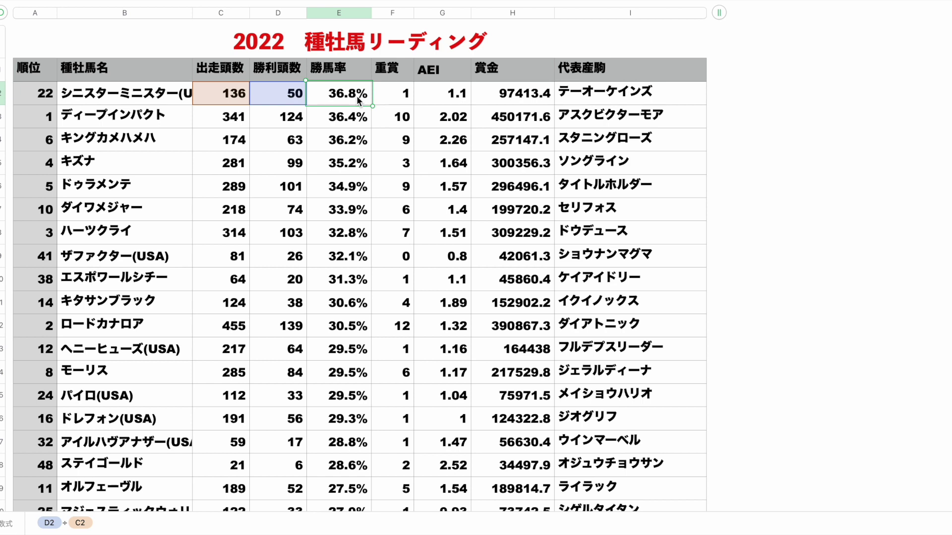
left_click(137, 124)
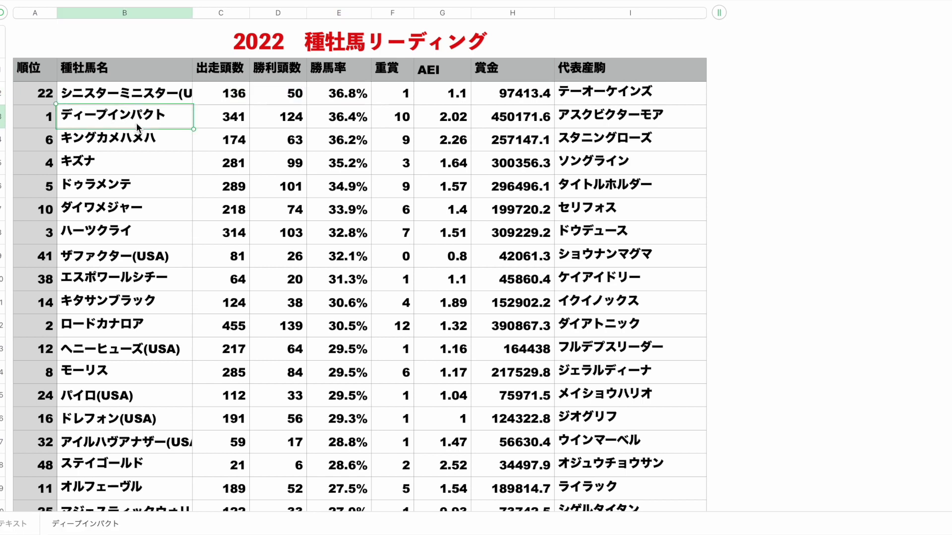
left_click(138, 144)
left_click(139, 166)
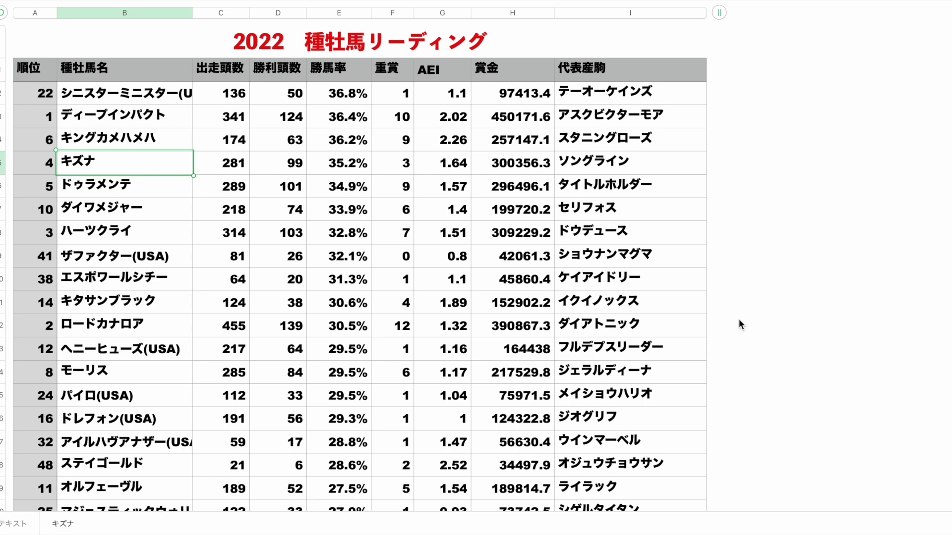
left_click(352, 94)
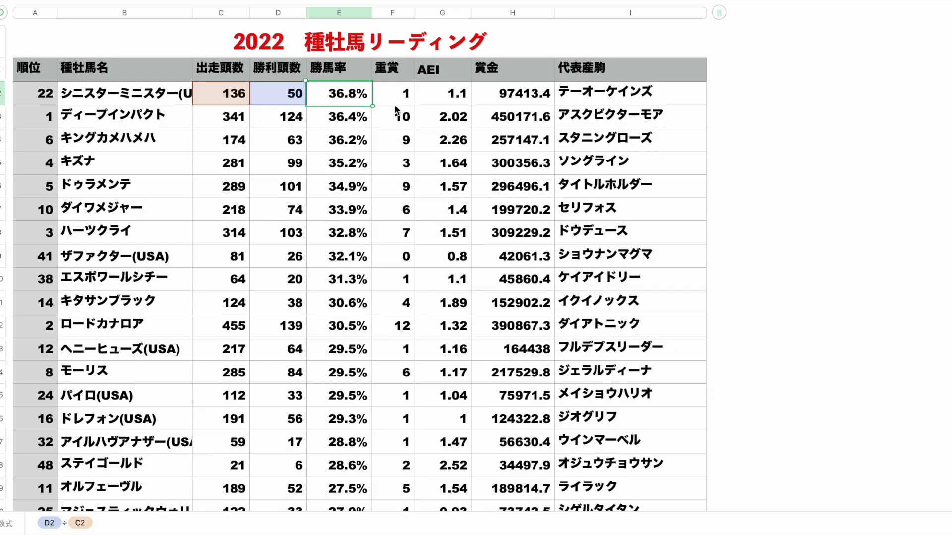
left_click(139, 123)
left_click(136, 144)
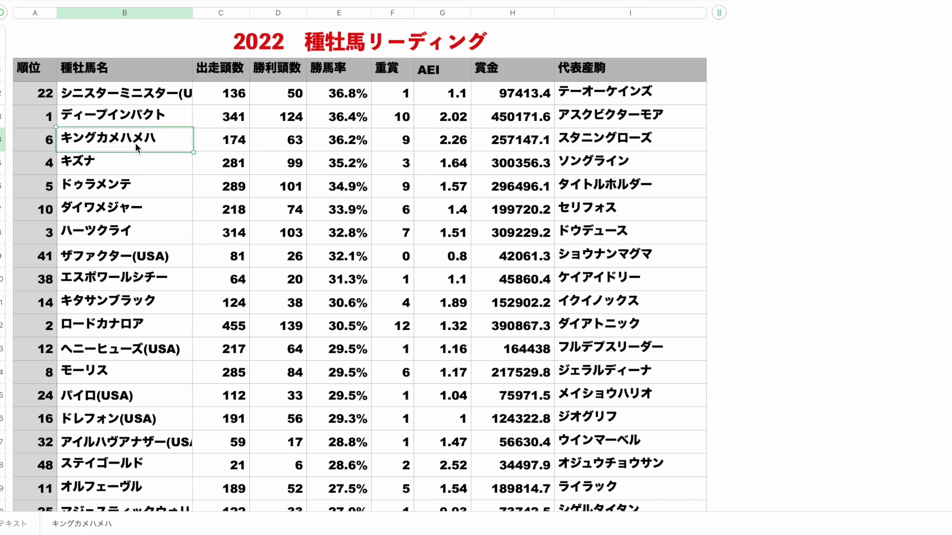
left_click(131, 168)
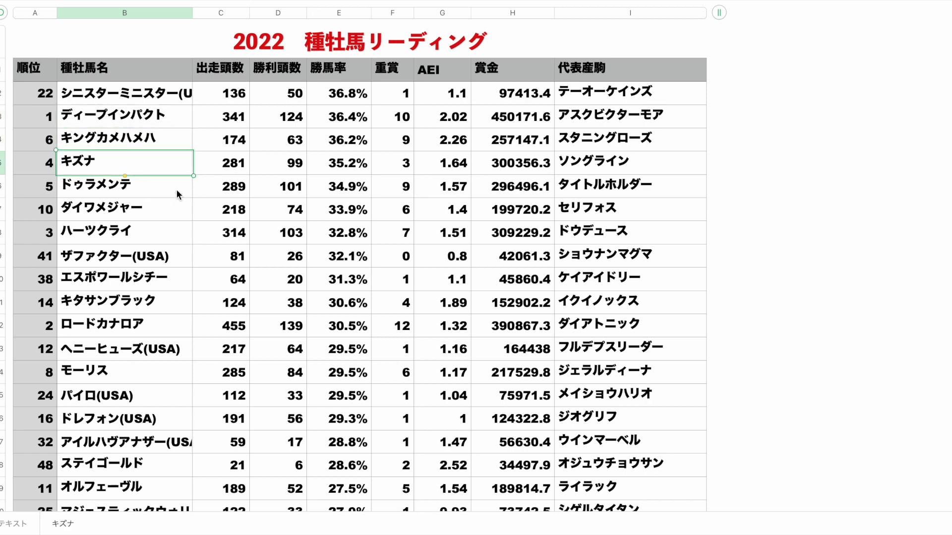
Compare the 勝馬率 of キズナ and ドゥラメンテ, and select the whole row of キズナ
left_click(358, 168)
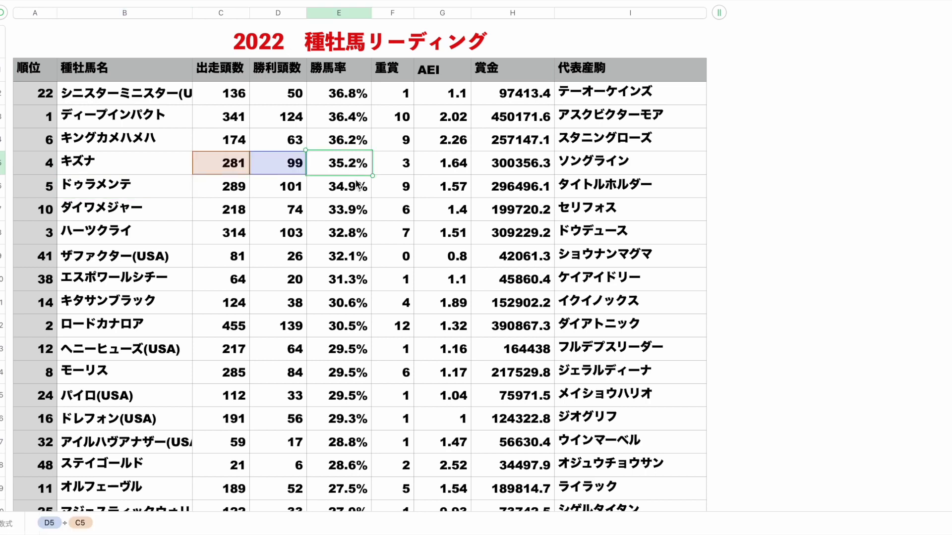
left_click(357, 193)
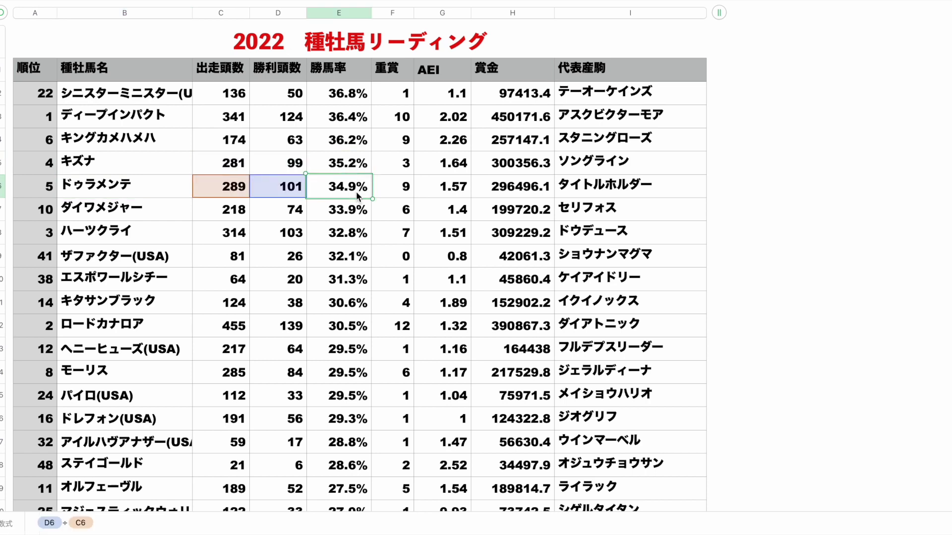
left_click(139, 161)
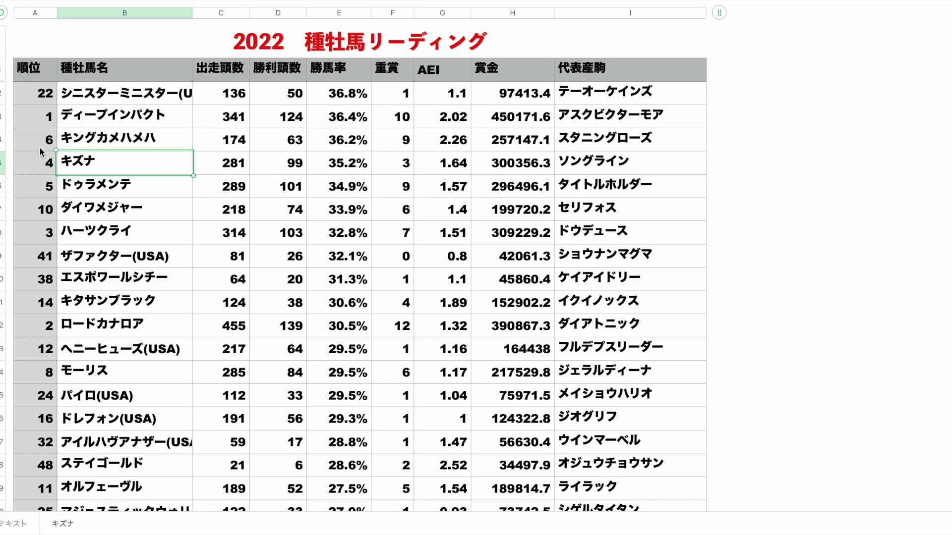
left_click(2, 161)
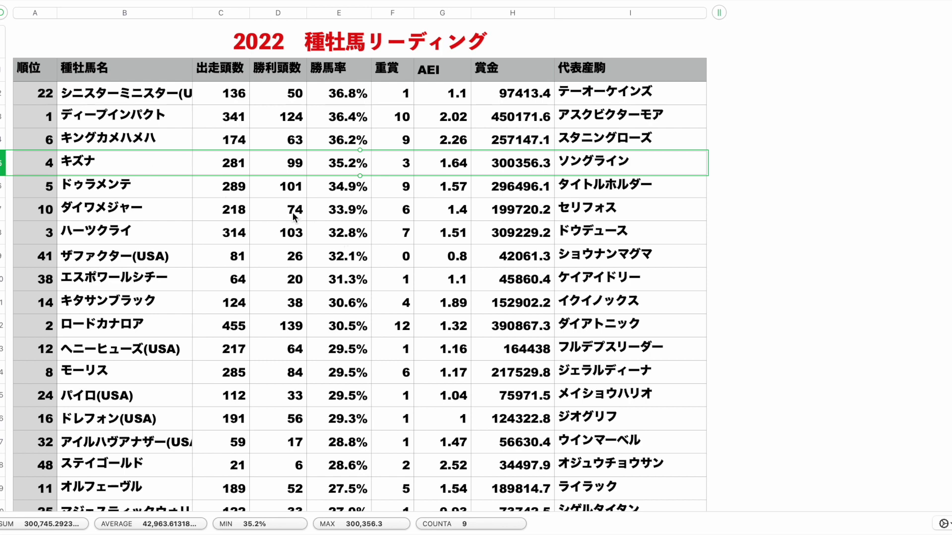
Review the remaining sires in the 勝馬率 ranking and sort the table by 重賞 in descending order
scroll(294, 219, "down", 2)
scroll(294, 218, "down", 1)
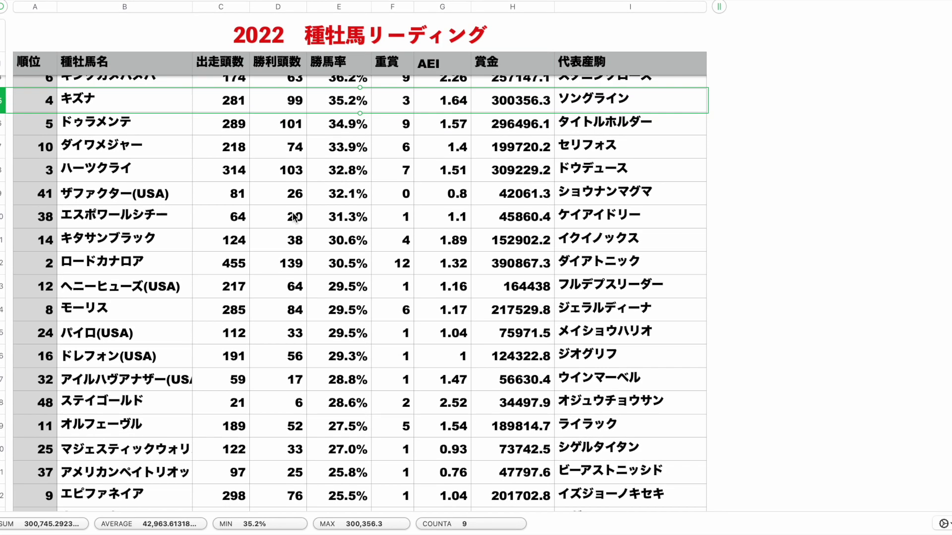
scroll(294, 218, "down", 3)
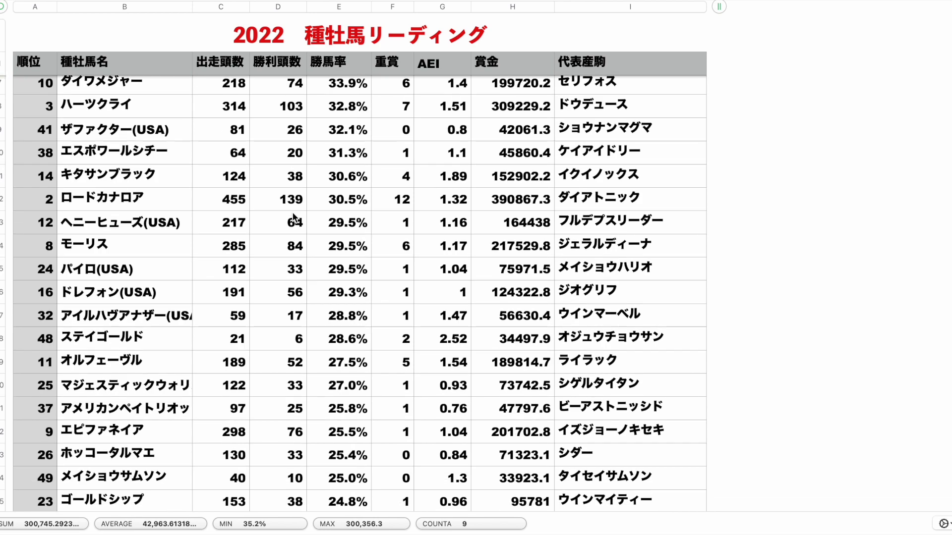
scroll(291, 336, "down", 9)
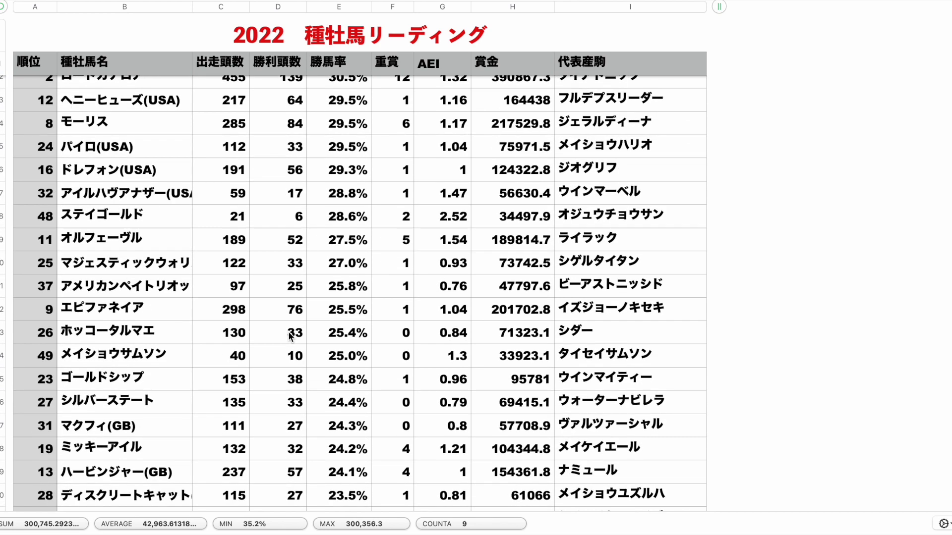
scroll(291, 336, "down", 13)
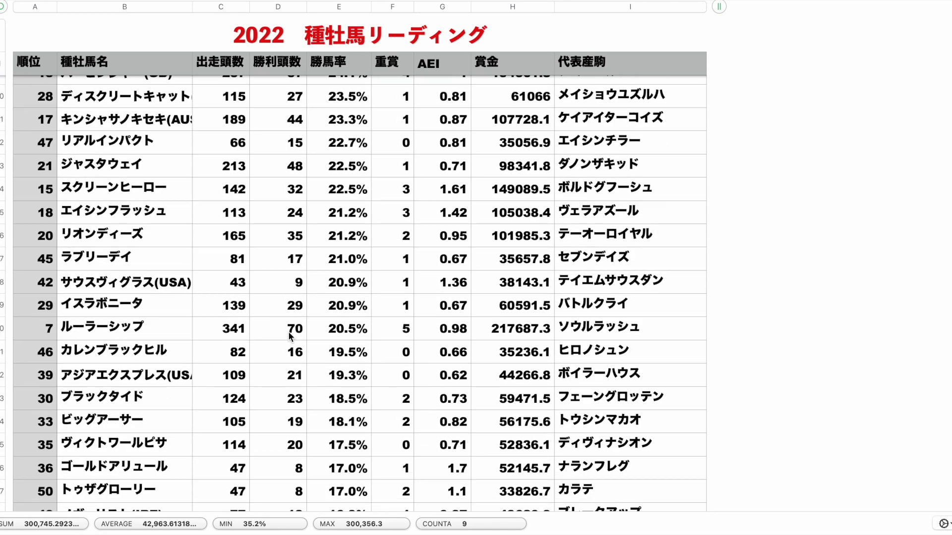
scroll(291, 338, "down", 6)
scroll(291, 337, "up", 20)
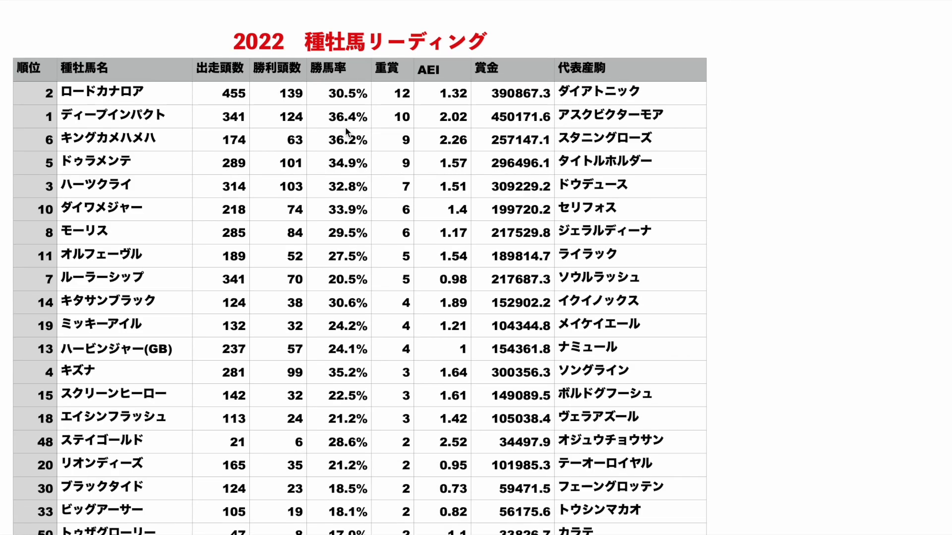
Examine the 重賞 ranking from ロードカナロア down to the sires with few or no graded wins
left_click(386, 99)
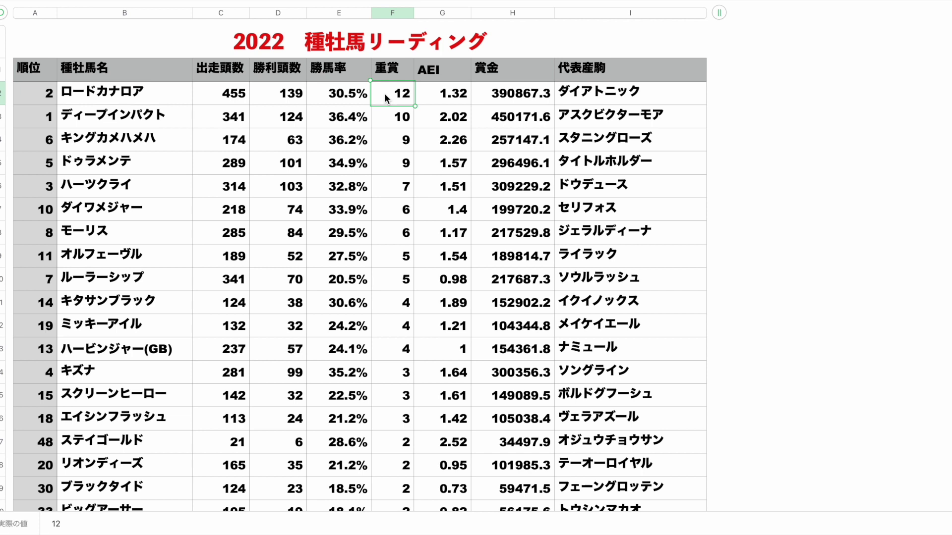
left_click(169, 96)
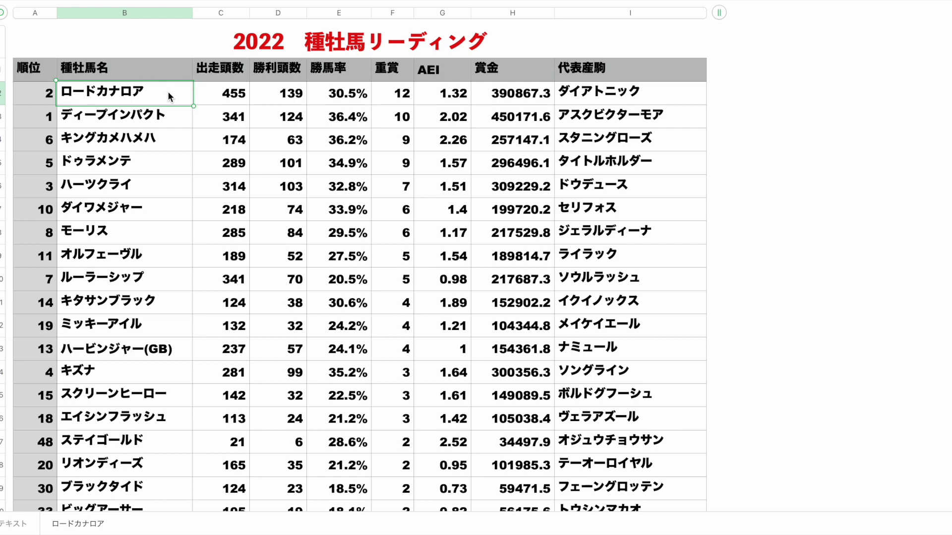
scroll(369, 294, "down", 3)
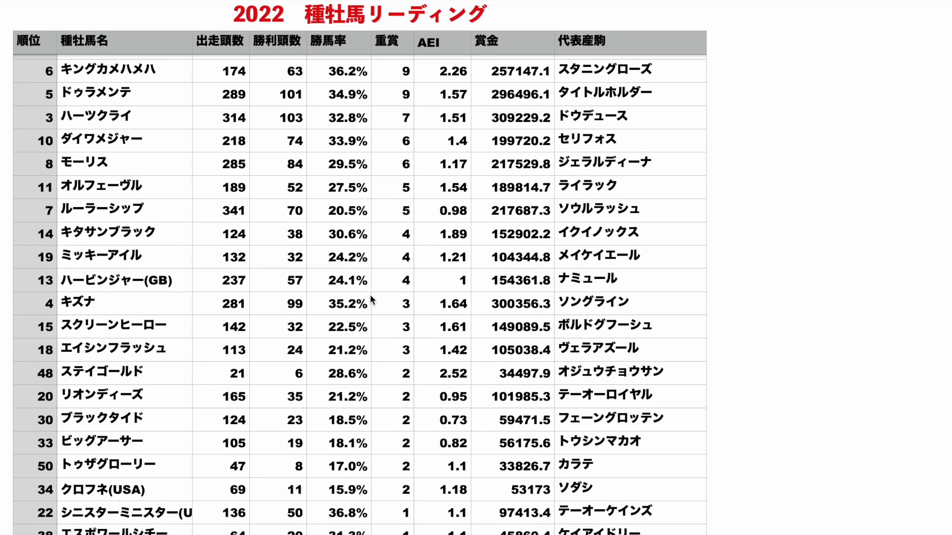
scroll(370, 294, "down", 3)
scroll(370, 295, "down", 5)
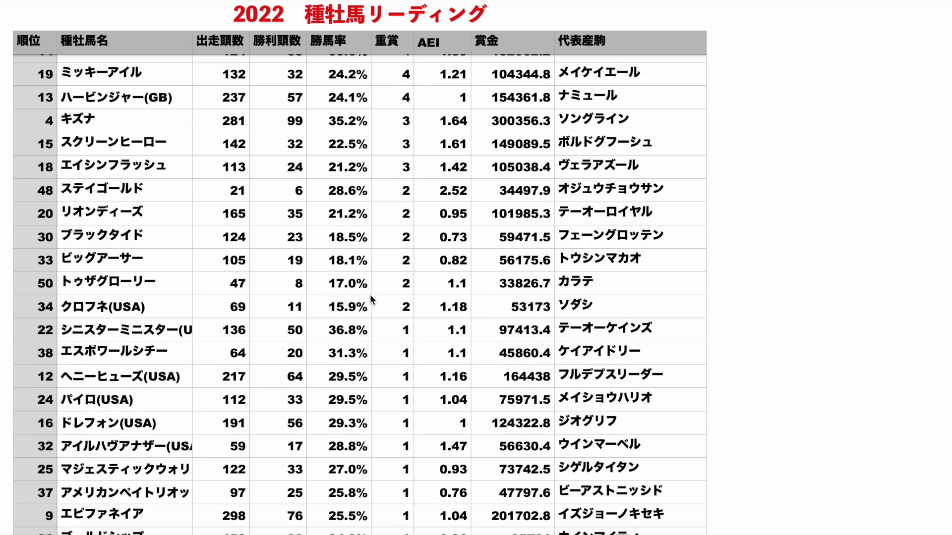
scroll(370, 294, "down", 9)
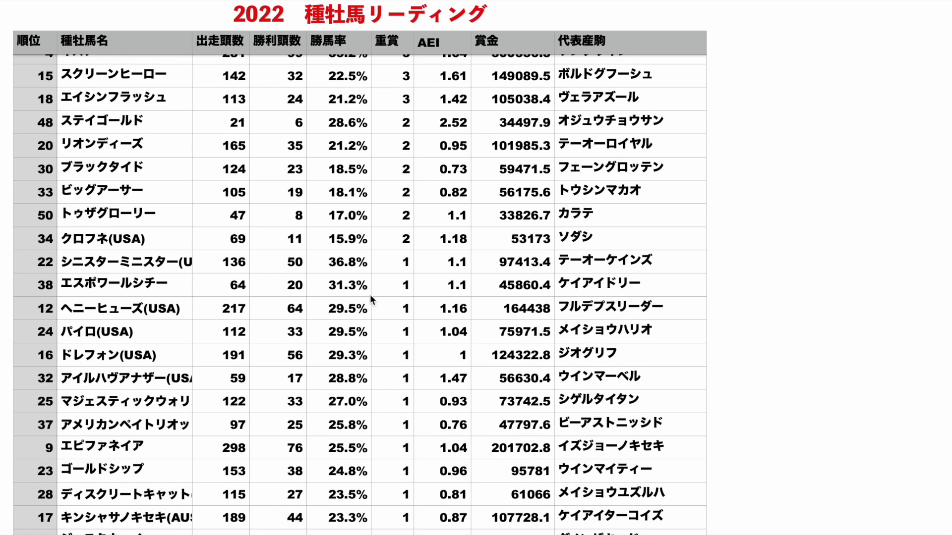
scroll(370, 295, "down", 1)
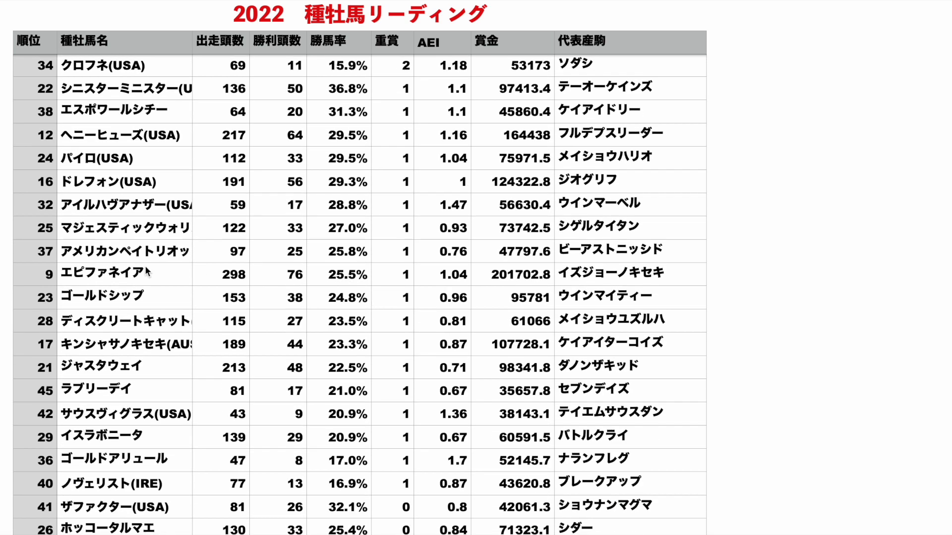
Open the 2022 ２歳リーディング table and select the whole row of エピファネイア
left_click(315, 303)
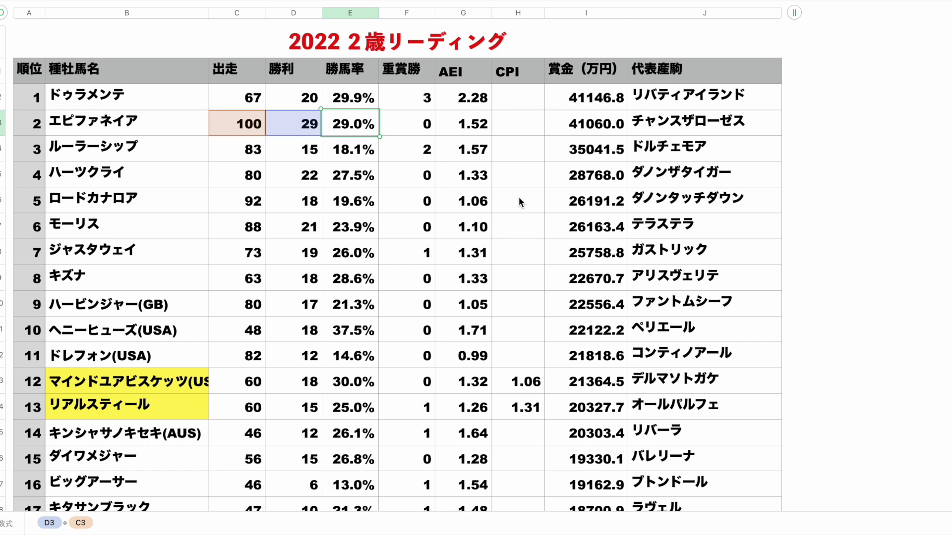
left_click(3, 124)
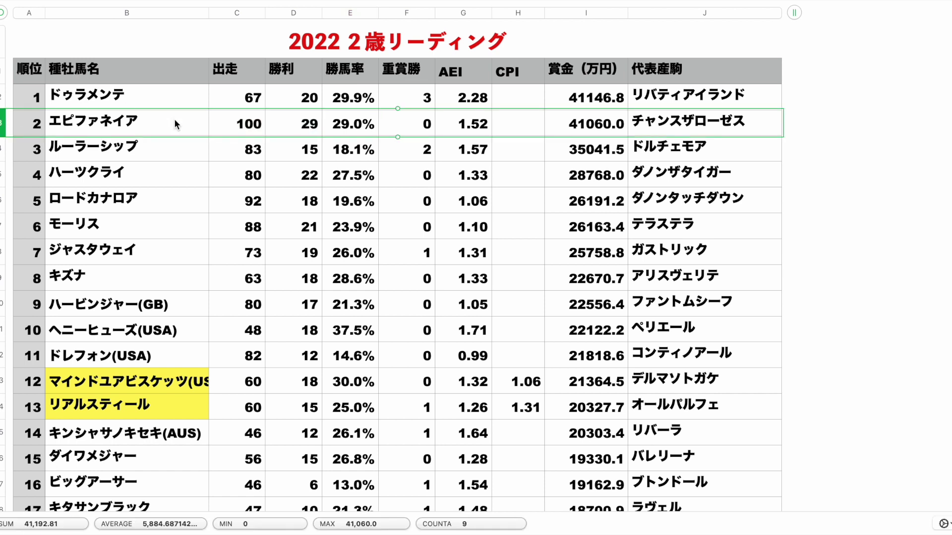
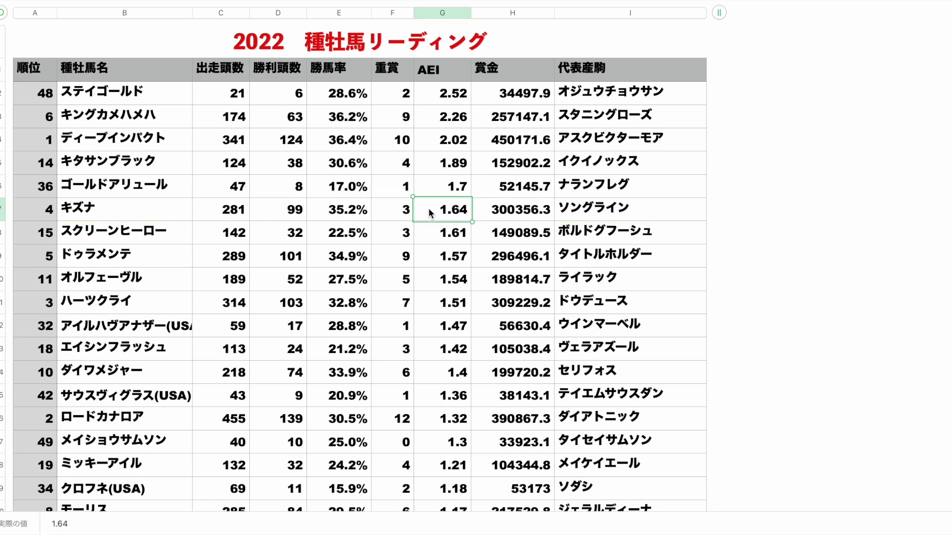
Check the AEI of ドゥラメンテ and エピファネイア in the 2022 種牡馬リーディング table
left_click(434, 256)
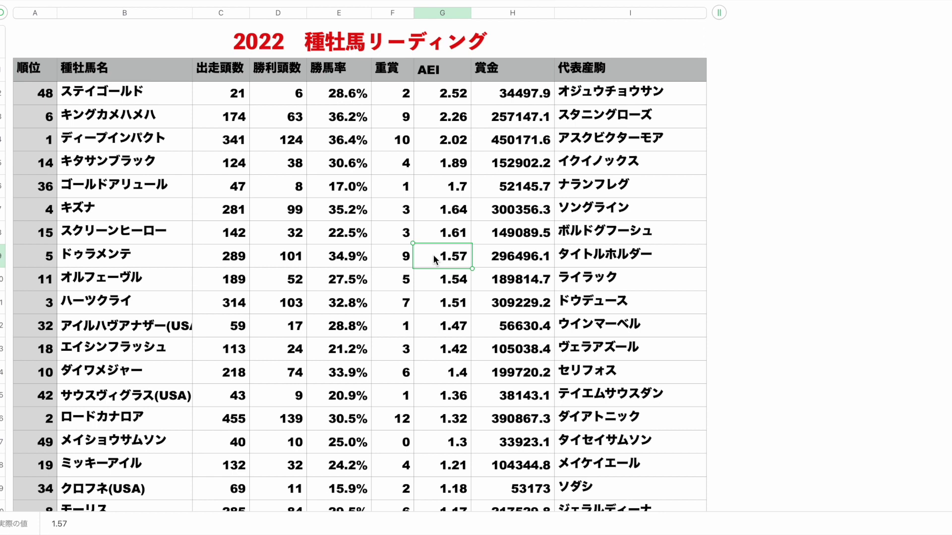
scroll(406, 342, "down", 8)
scroll(405, 342, "down", 3)
left_click(452, 390)
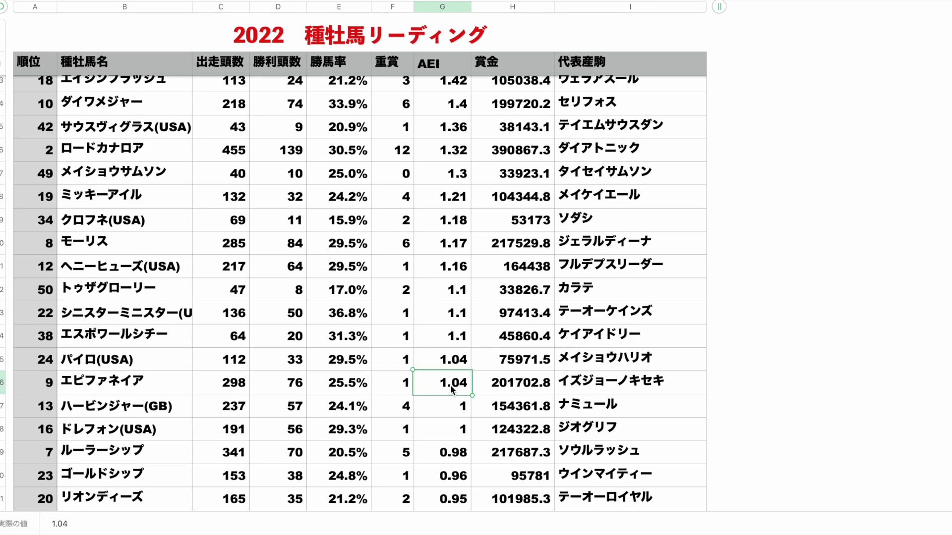
scroll(452, 390, "up", 3)
scroll(452, 390, "up", 5)
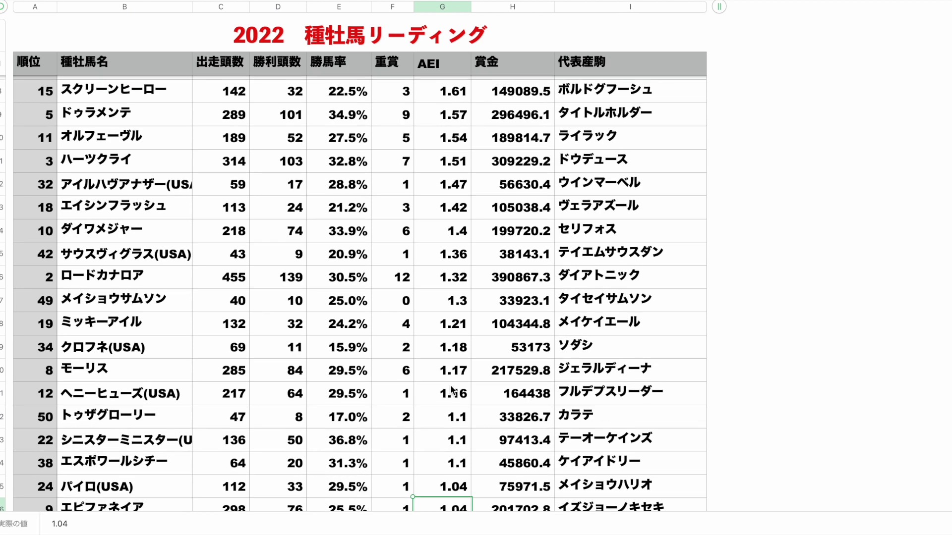
Select the whole row of キズナ in the AEI ranking and check the AEI of オルフェーヴル
left_click(439, 122)
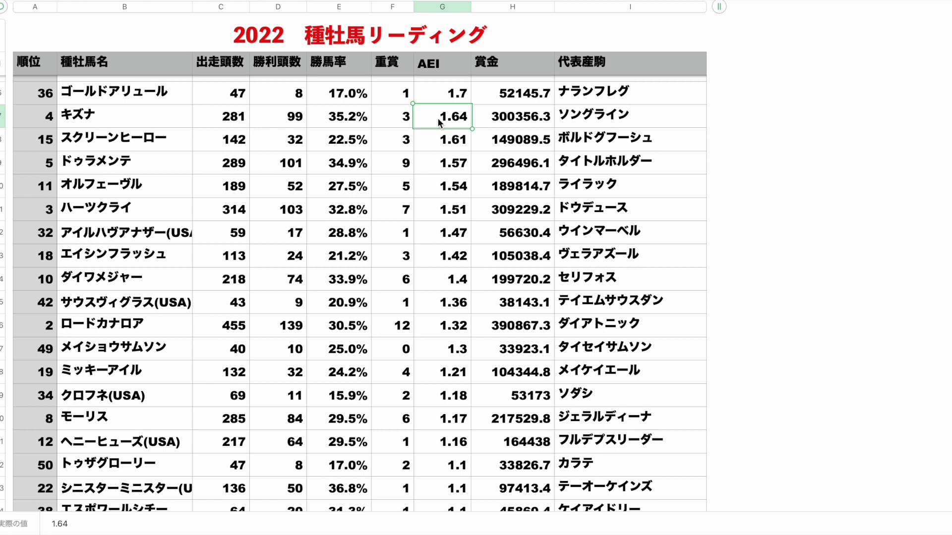
key("shift+space")
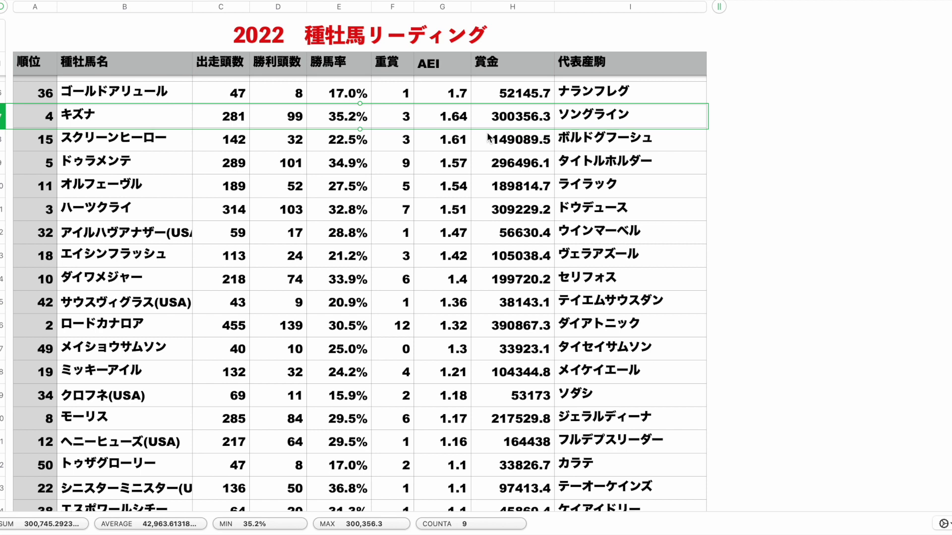
left_click(445, 188)
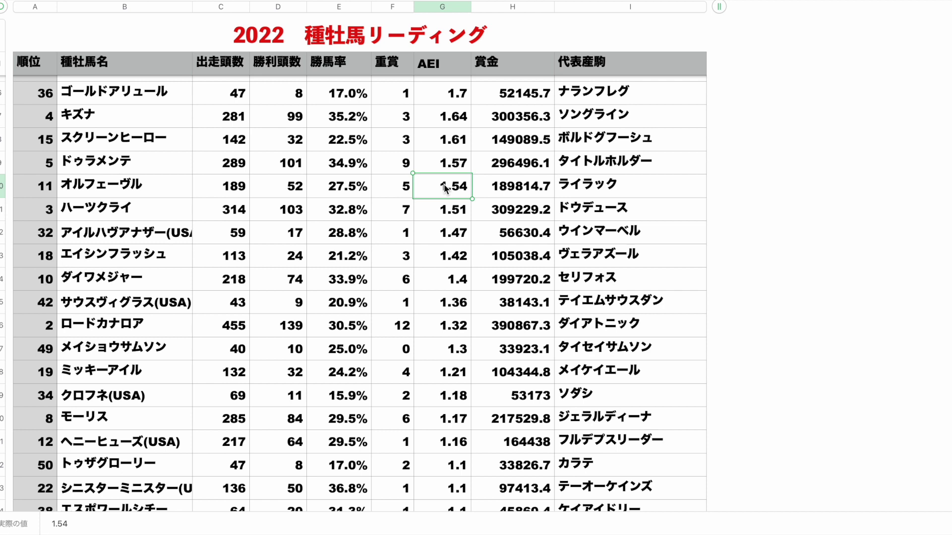
Check the 重賞 count of オルフェーヴル in the AEI ranking and select the sire's whole row
left_click(394, 189)
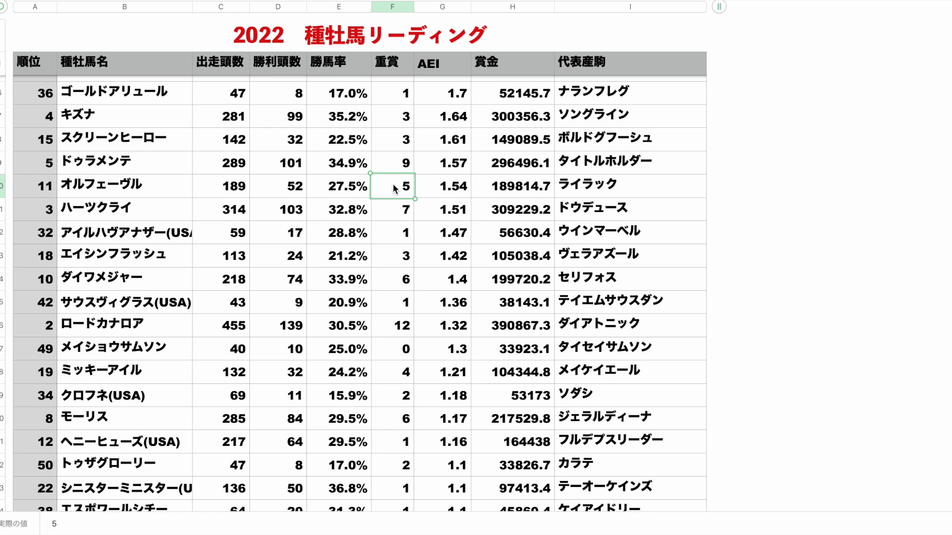
key("shift+space")
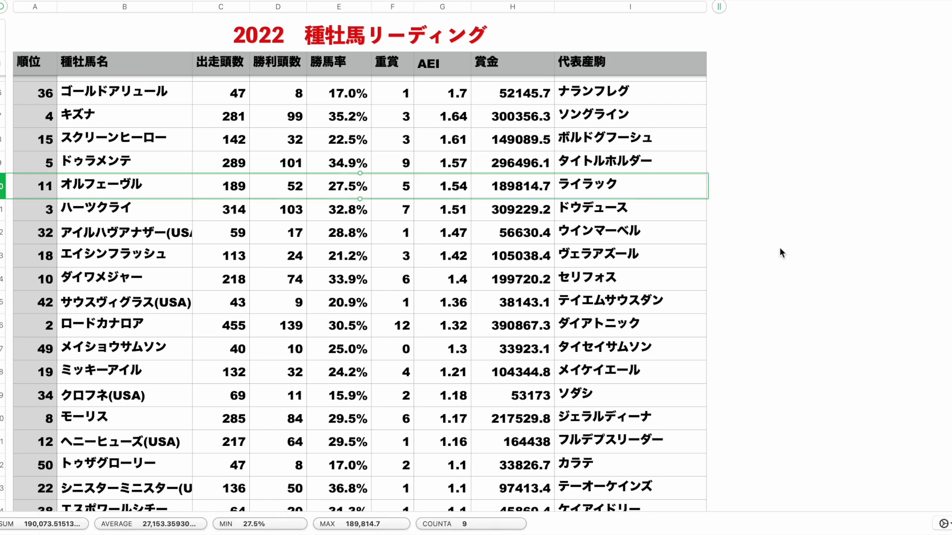
Examine the AEI ranking from オルフェーヴル down to the lowest-ranked sires at the end of the table
scroll(779, 253, "down", 5)
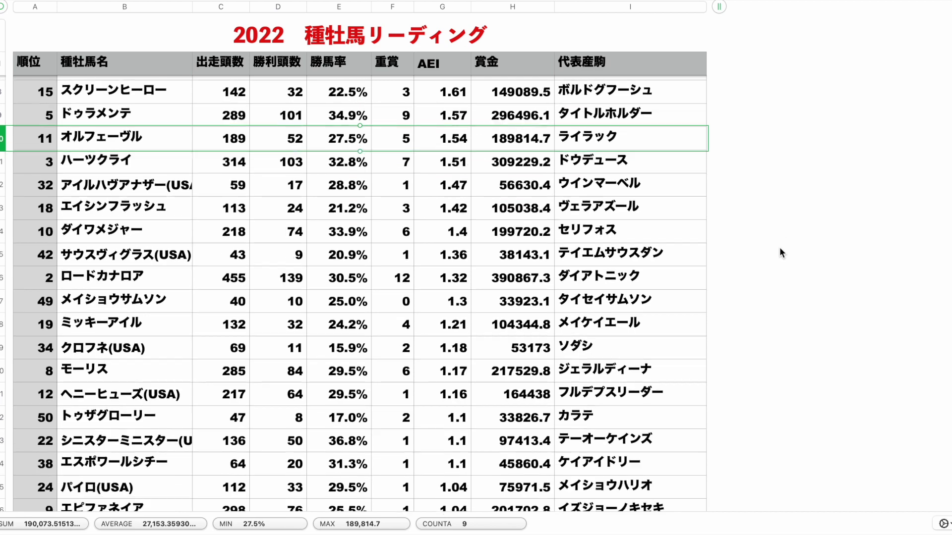
scroll(780, 248, "down", 3)
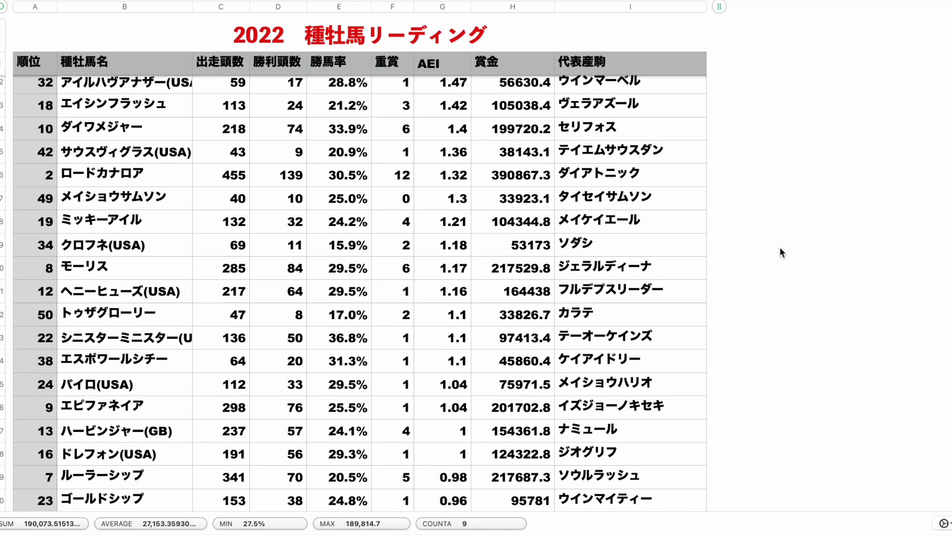
scroll(779, 248, "down", 1)
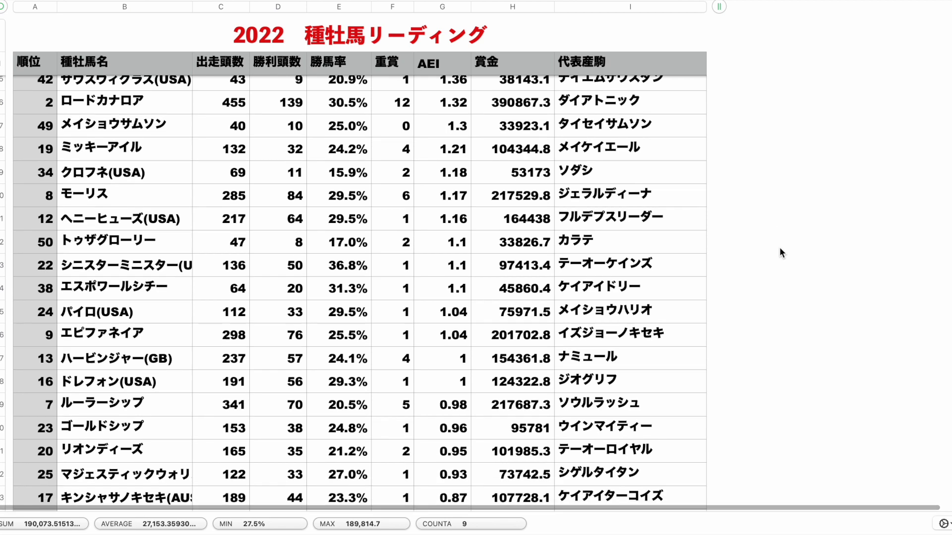
scroll(779, 253, "down", 1)
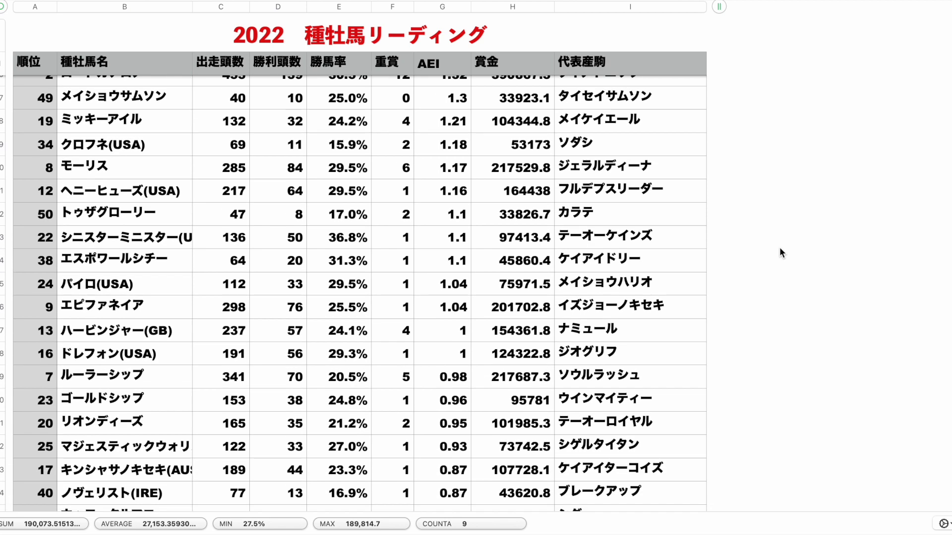
scroll(779, 253, "down", 1)
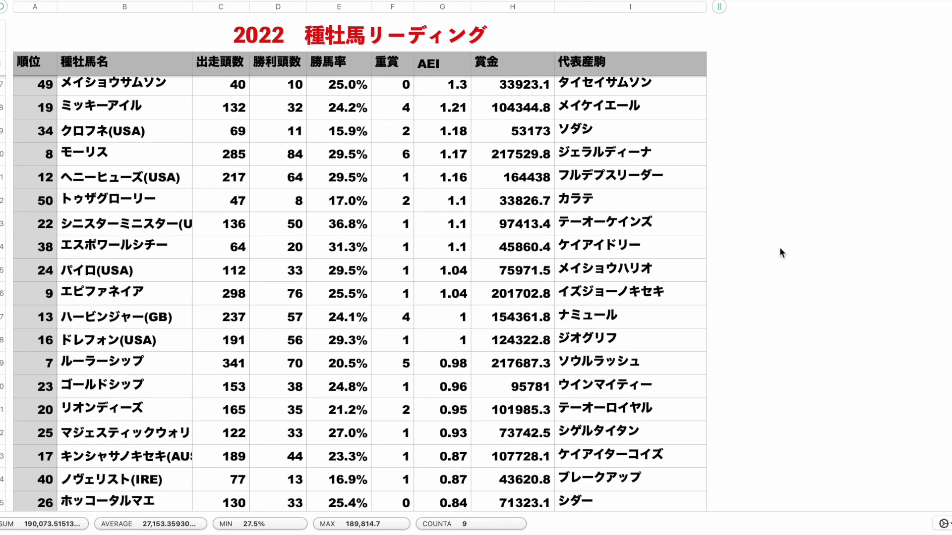
scroll(635, 260, "down", 1)
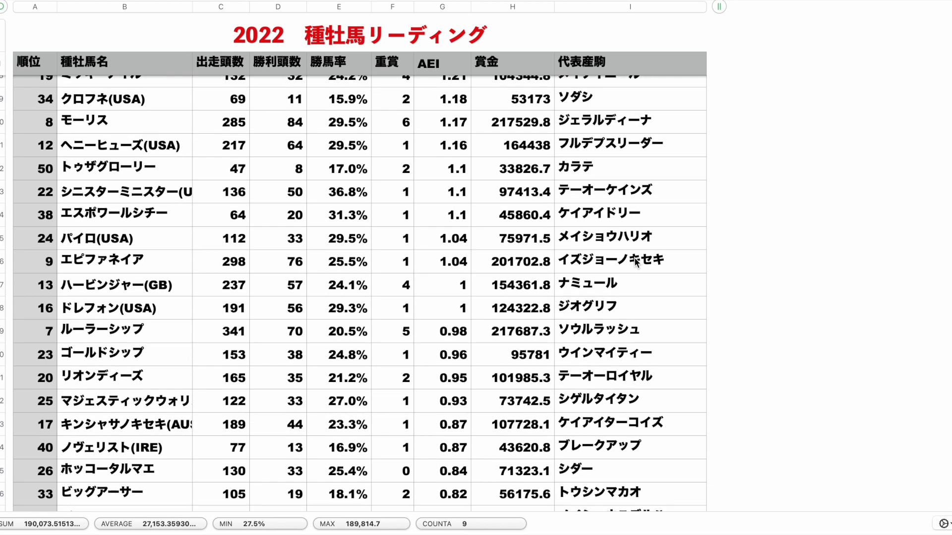
scroll(636, 261, "down", 3)
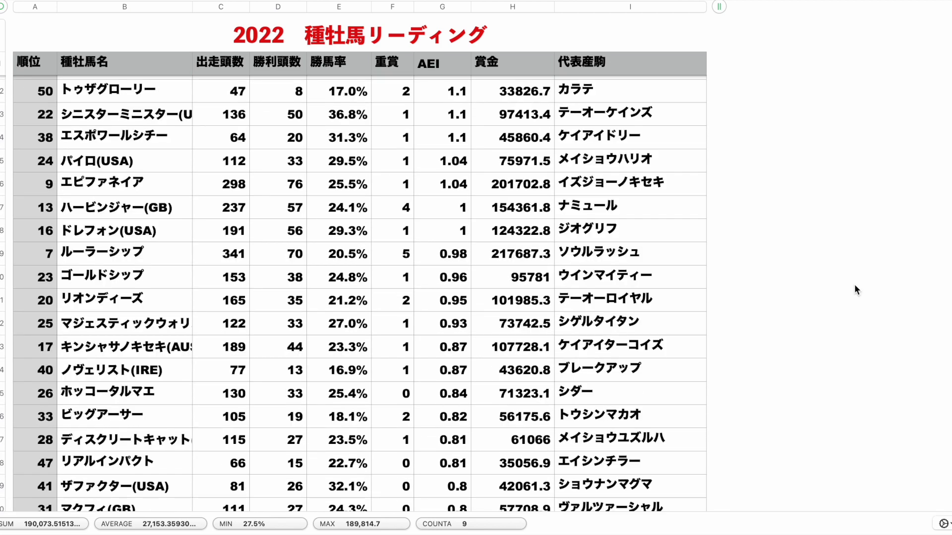
scroll(854, 285, "down", 2)
scroll(855, 286, "down", 2)
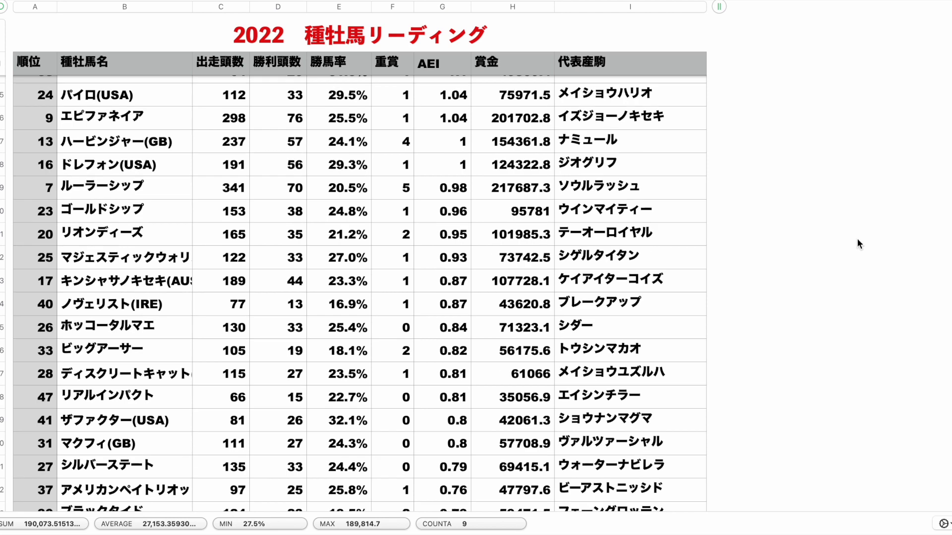
scroll(859, 244, "down", 1)
scroll(857, 240, "down", 2)
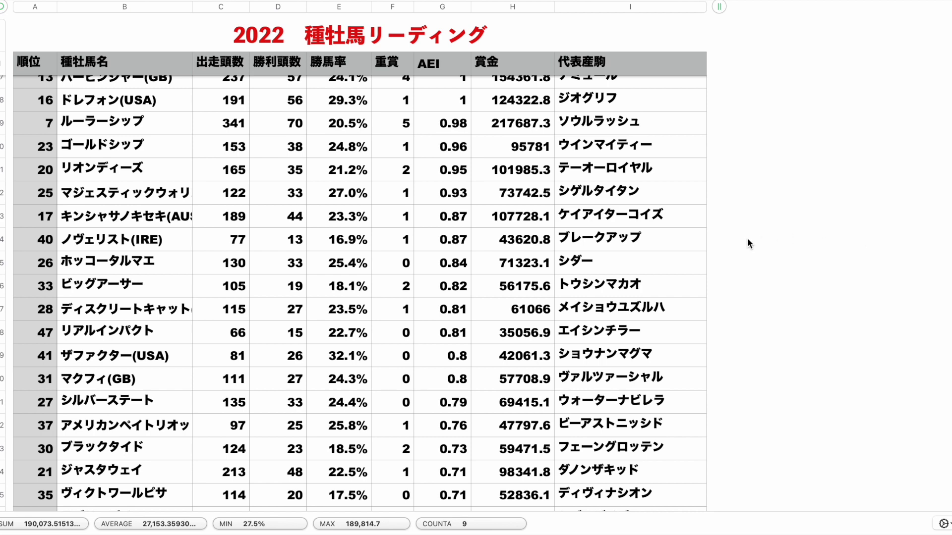
scroll(809, 259, "down", 1)
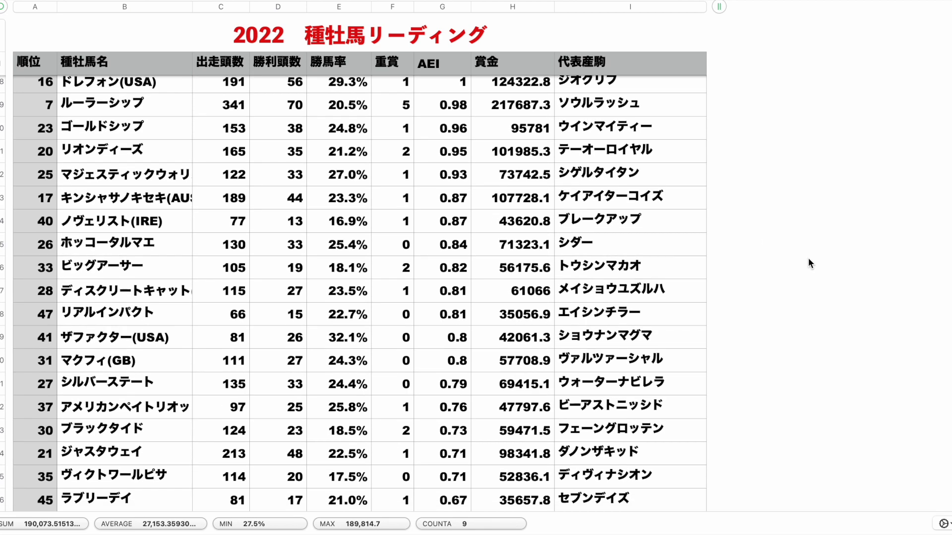
scroll(808, 259, "down", 8)
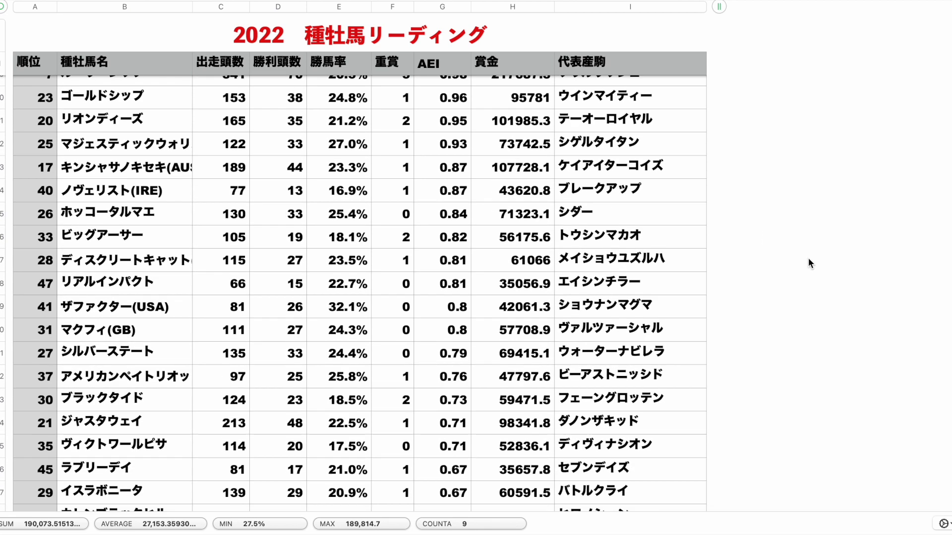
scroll(808, 259, "down", 2)
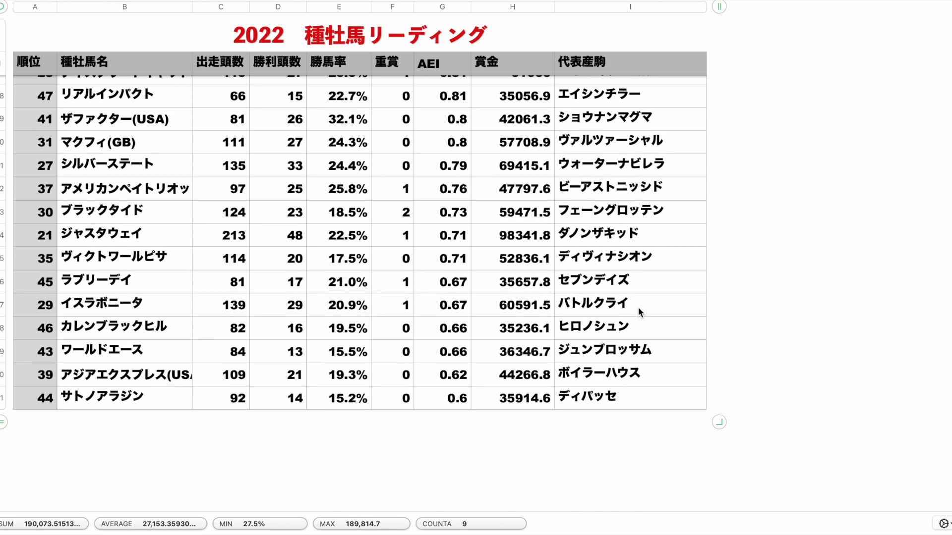
Return from the end of the AEI ranking to ドレフォン(USA) and select the sire's whole row
scroll(638, 308, "up", 3)
scroll(639, 310, "up", 7)
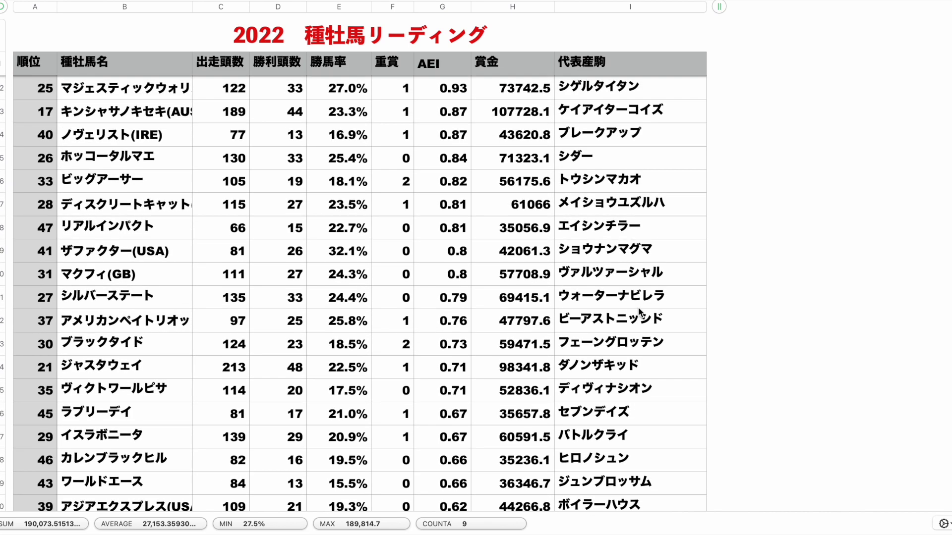
scroll(639, 232, "up", 2)
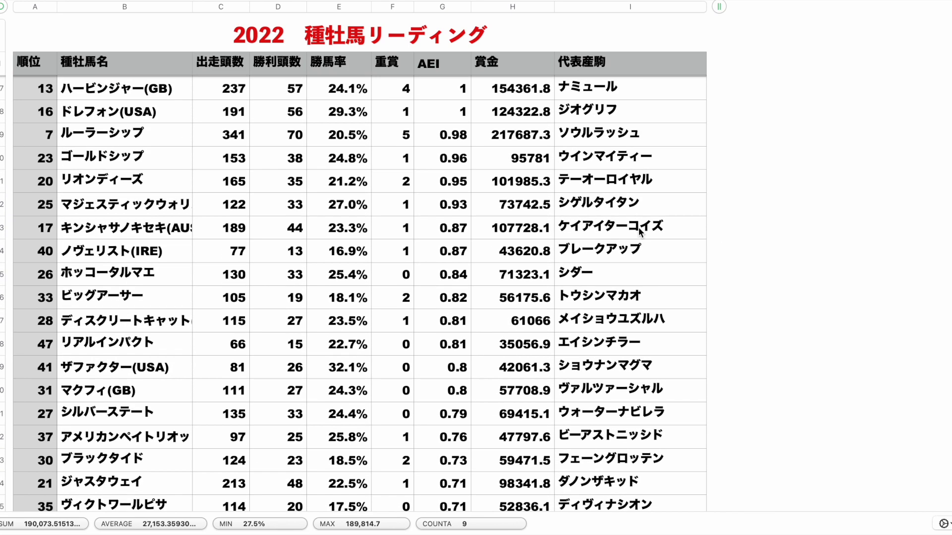
scroll(639, 232, "up", 3)
scroll(639, 232, "up", 5)
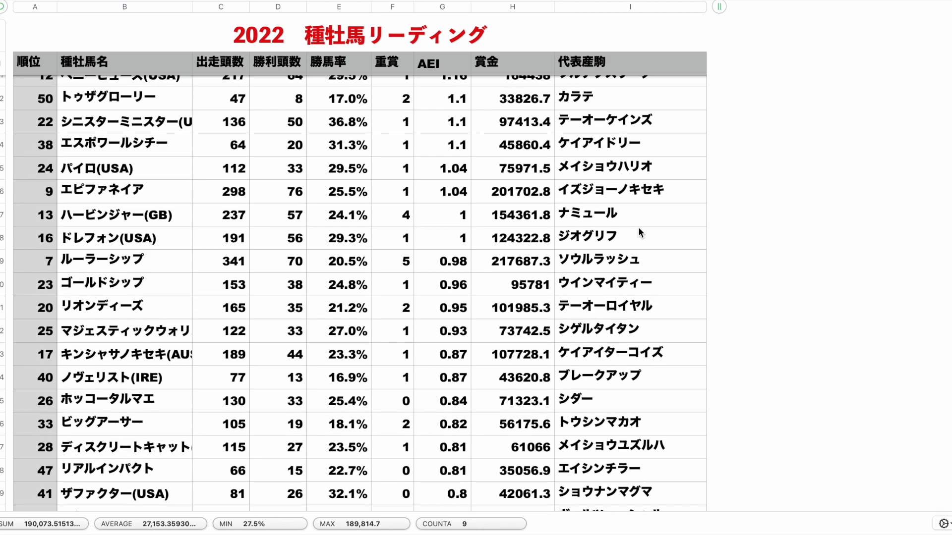
left_click(679, 276)
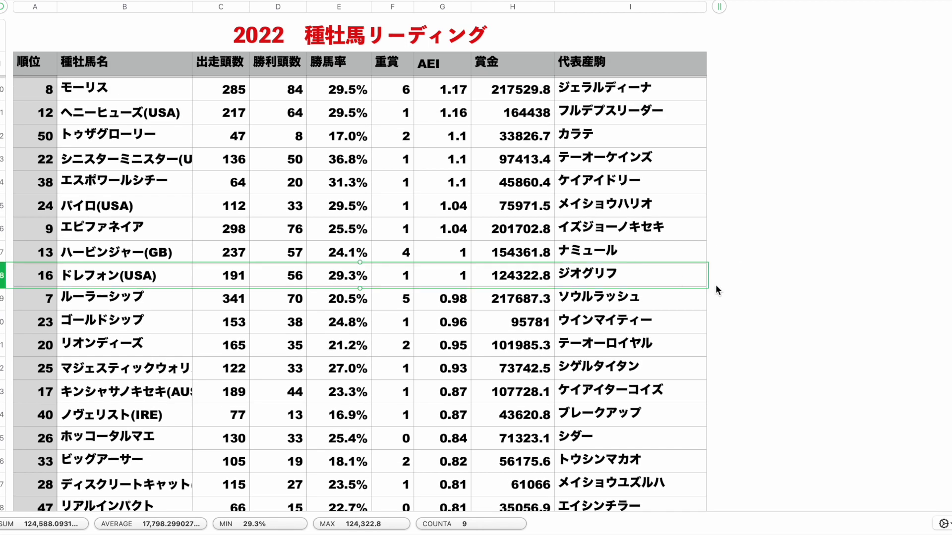
Review the AEI ranking from ドレフォン(USA) back up to ステイゴールド and clear the row selection
scroll(748, 288, "up", 3)
scroll(750, 294, "up", 4)
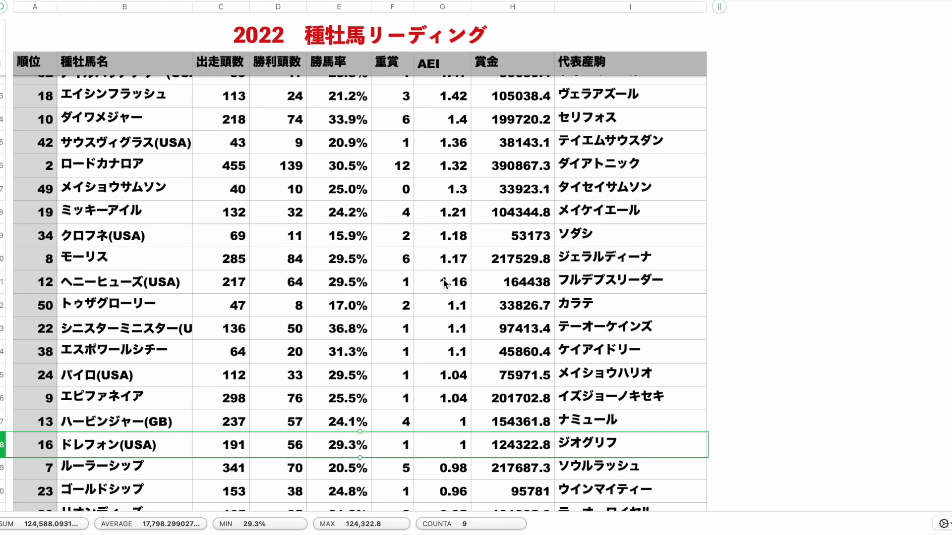
scroll(444, 284, "up", 4)
scroll(444, 284, "up", 5)
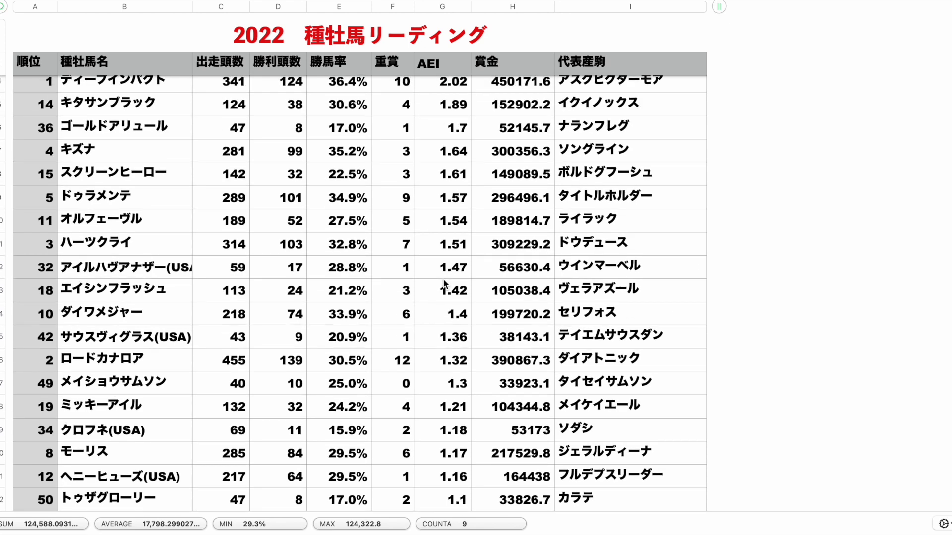
scroll(445, 284, "up", 2)
scroll(444, 281, "up", 1)
left_click(850, 281)
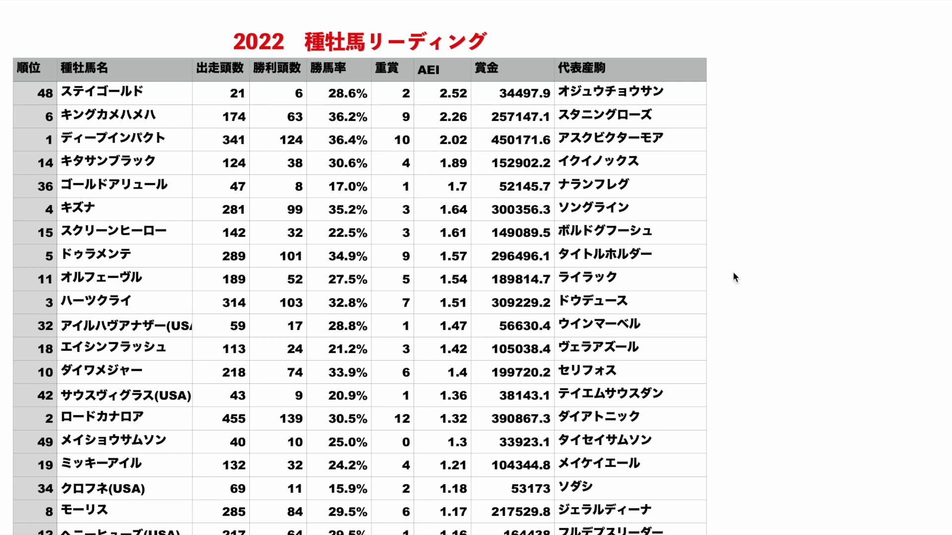
Select the whole row of ヘニーヒューズ(USA) in the AEI ranking of the 2022 種牡馬リーディング table
scroll(493, 328, "down", 5)
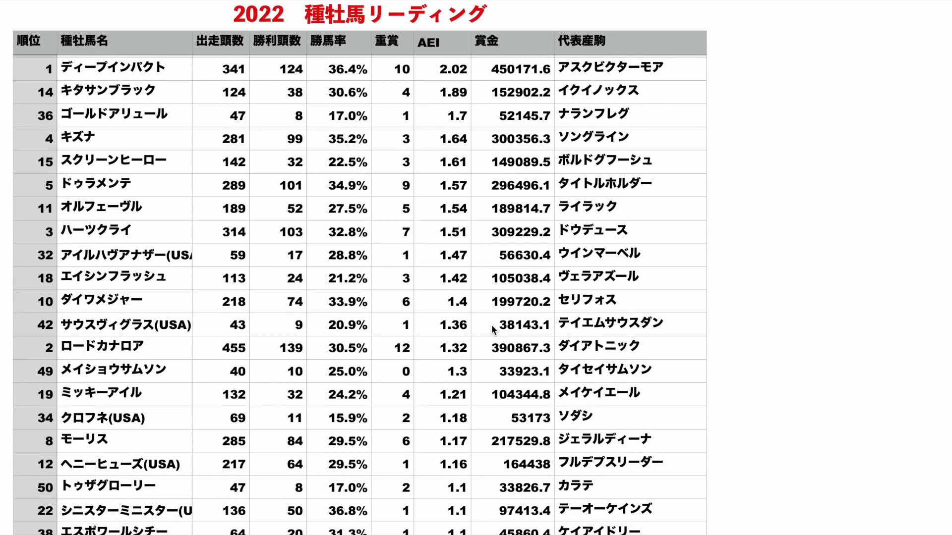
left_click(109, 423)
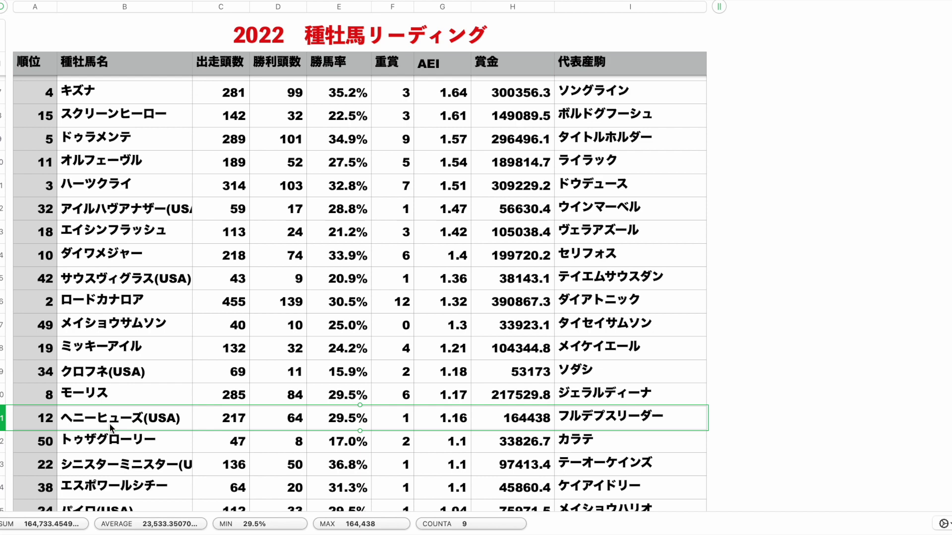
scroll(110, 425, "down", 1)
left_click(4, 431)
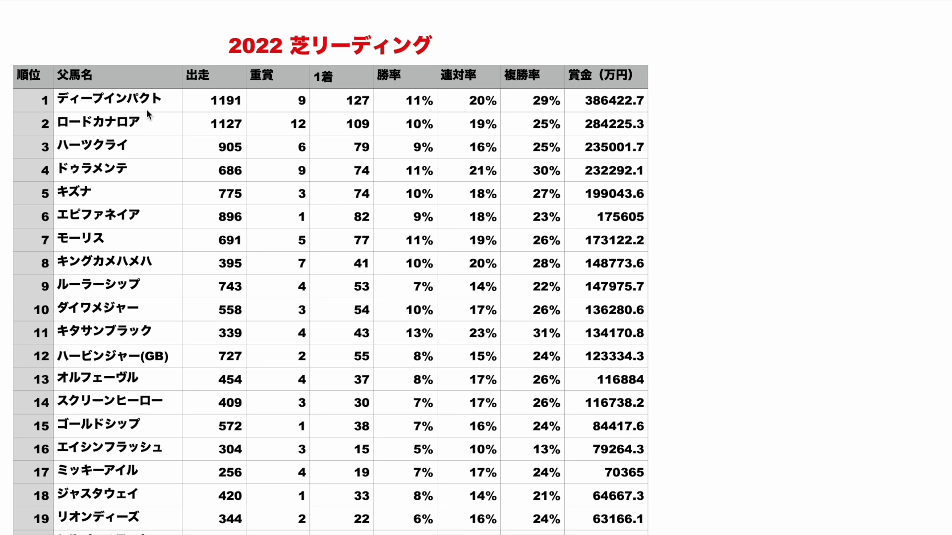
Compare the entries of ドゥラメンテ and キズナ in the 2022 芝リーディング table
left_click(128, 175)
left_click(125, 188)
left_click(129, 170)
left_click(129, 201)
left_click(138, 169)
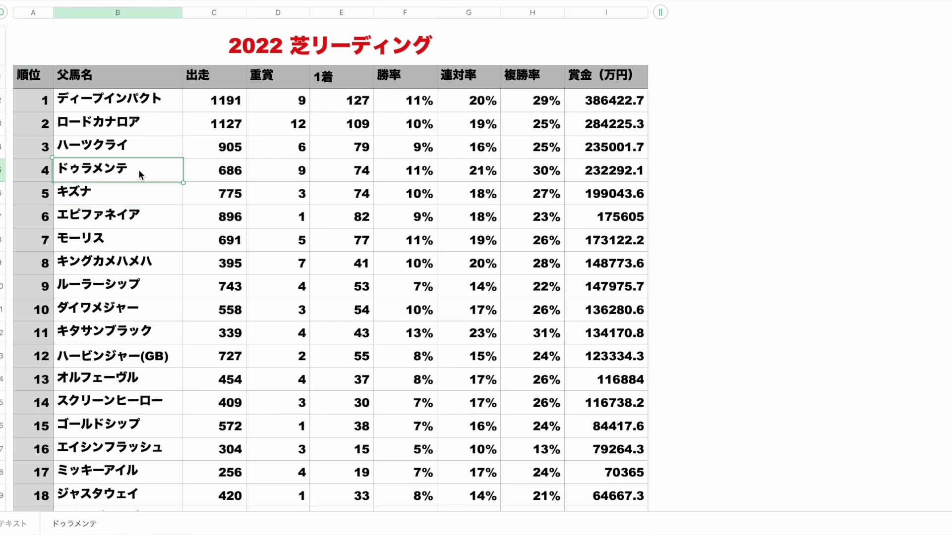
left_click(138, 197)
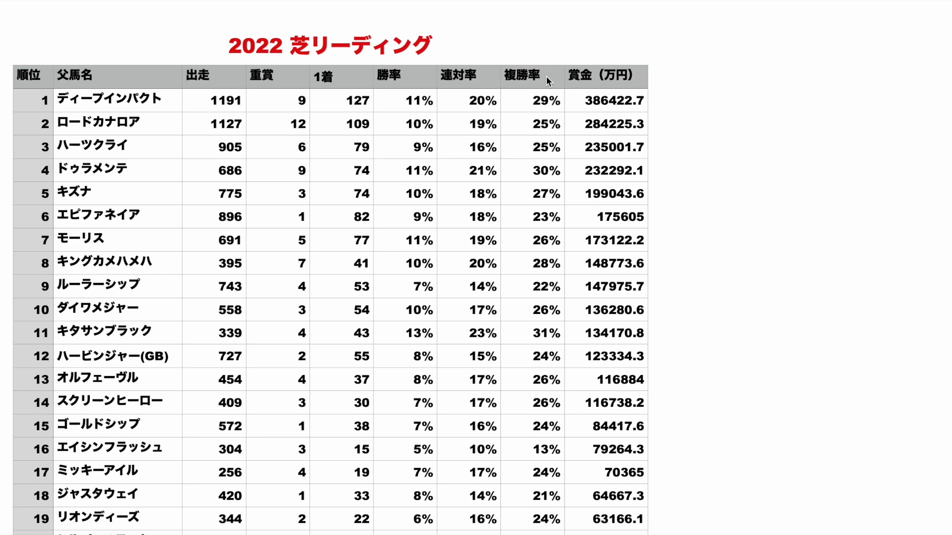
Sort the 2022 芝リーディング table by 複勝率 in descending order and select the rows of the top three sires in turn
left_click(777, 171)
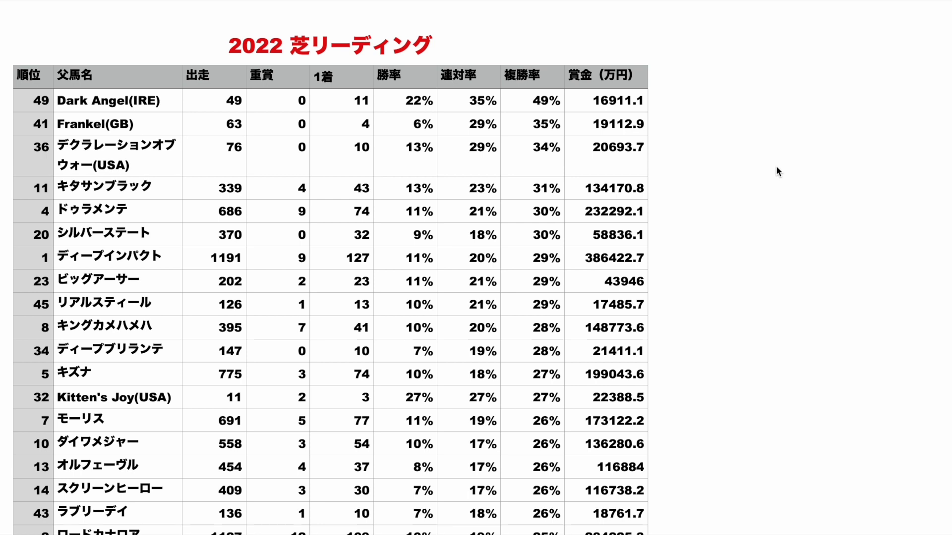
left_click(3, 100)
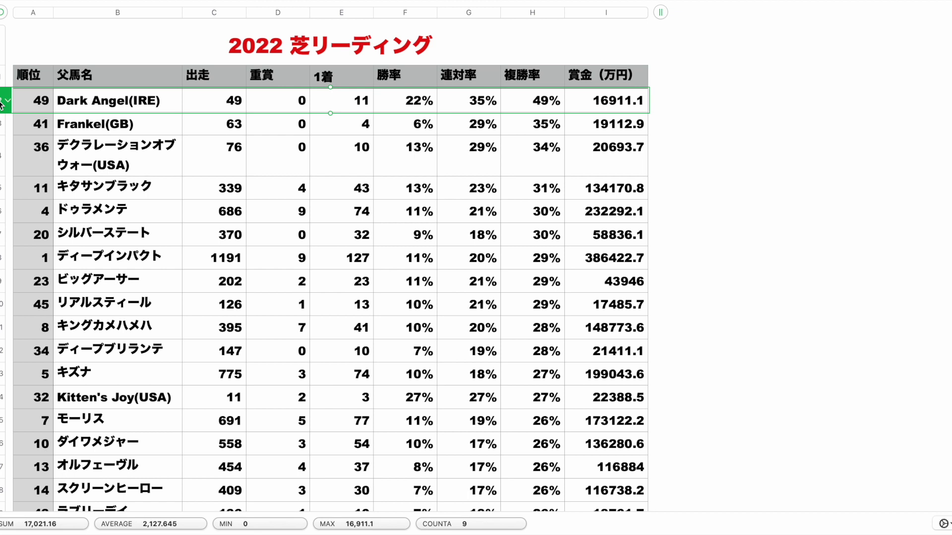
left_click(3, 124)
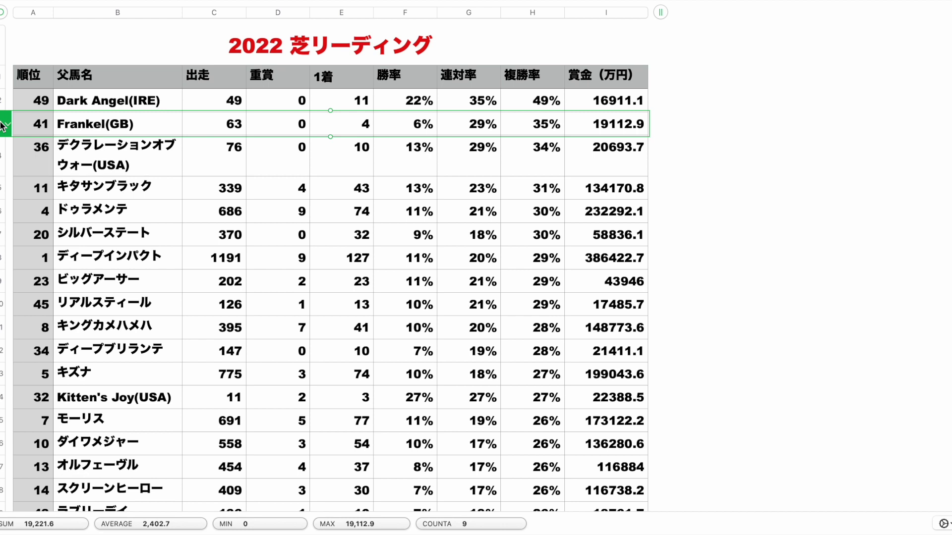
left_click(2, 157)
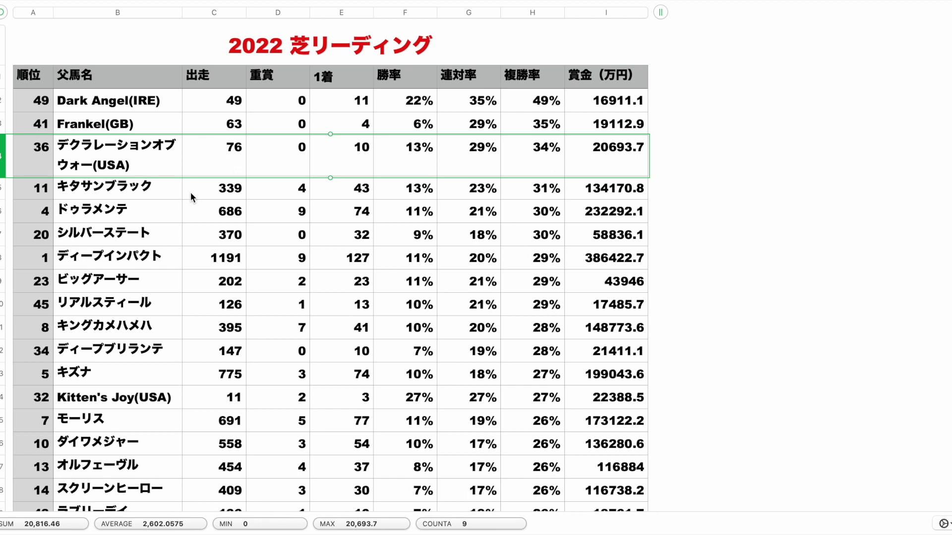
Check the 1着 count and 複勝率 of デクラレーションオブウォー(USA), highlight the sire's whole row, and clear the selection
left_click(345, 167)
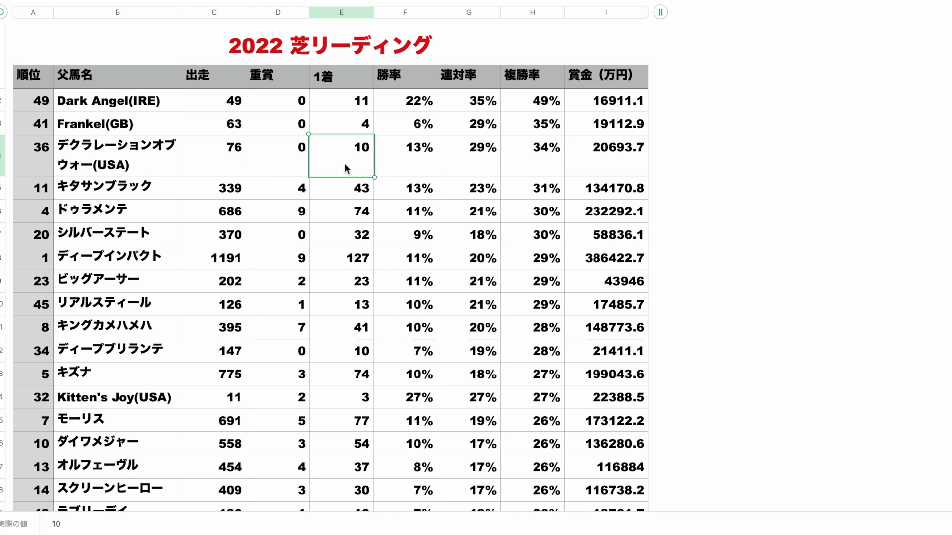
left_click(532, 176)
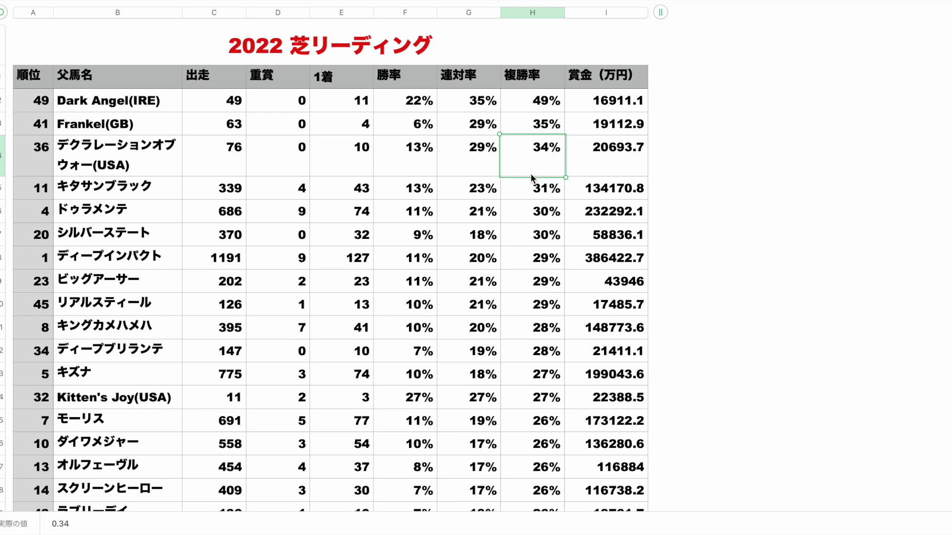
key("shift+space")
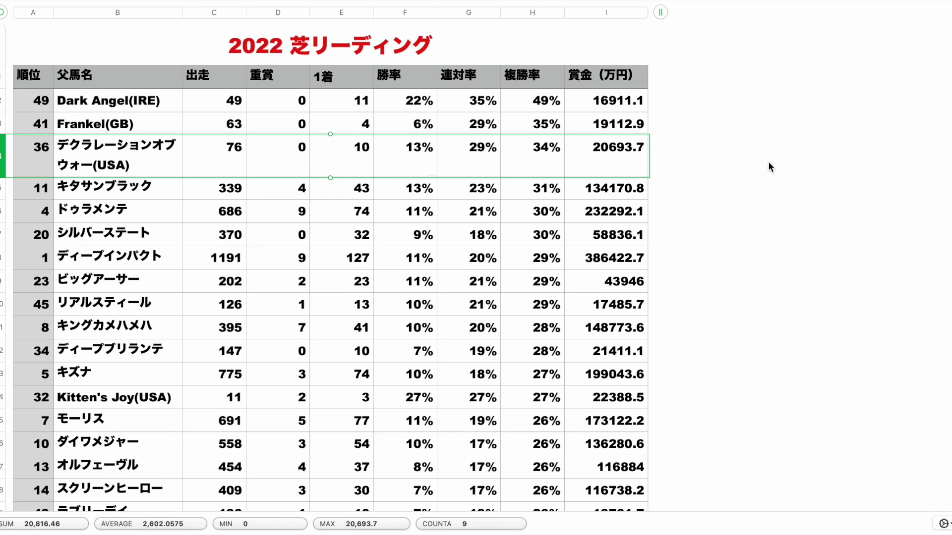
key("Left")
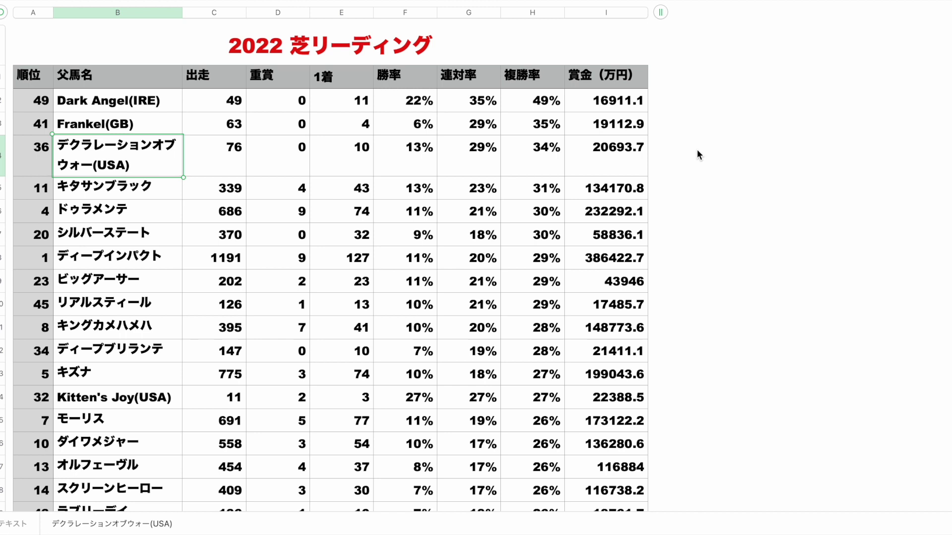
left_click(697, 150)
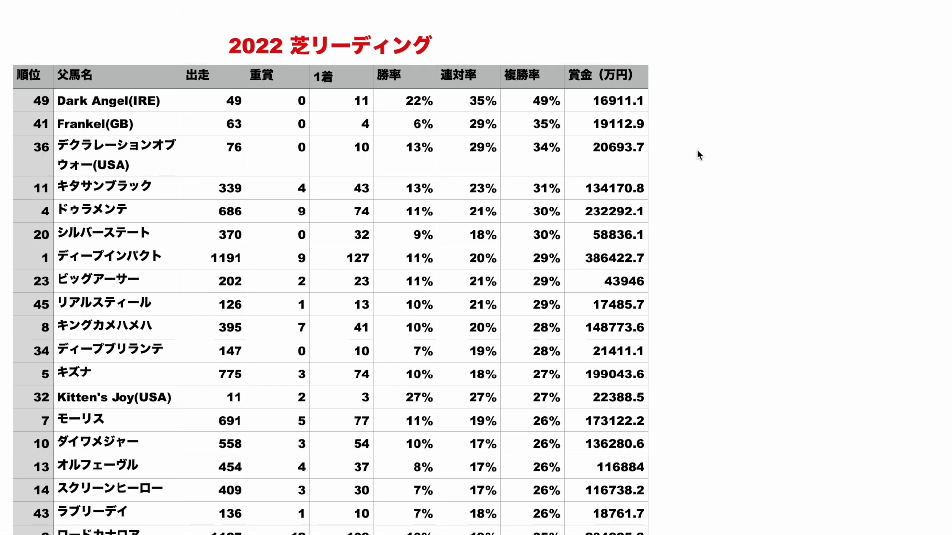
Select the whole row of ビッグアーサー in the 2022 芝リーディング table
scroll(635, 186, "down", 2)
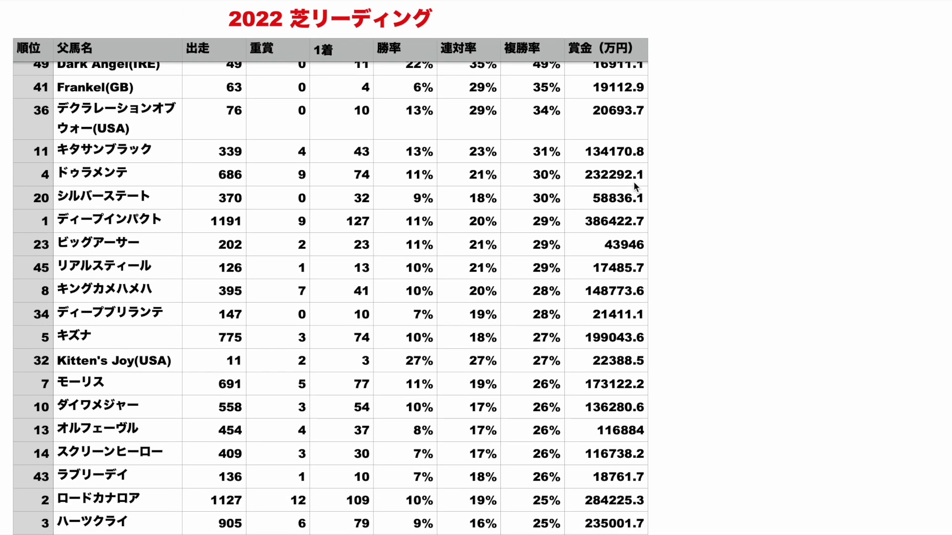
scroll(635, 186, "down", 3)
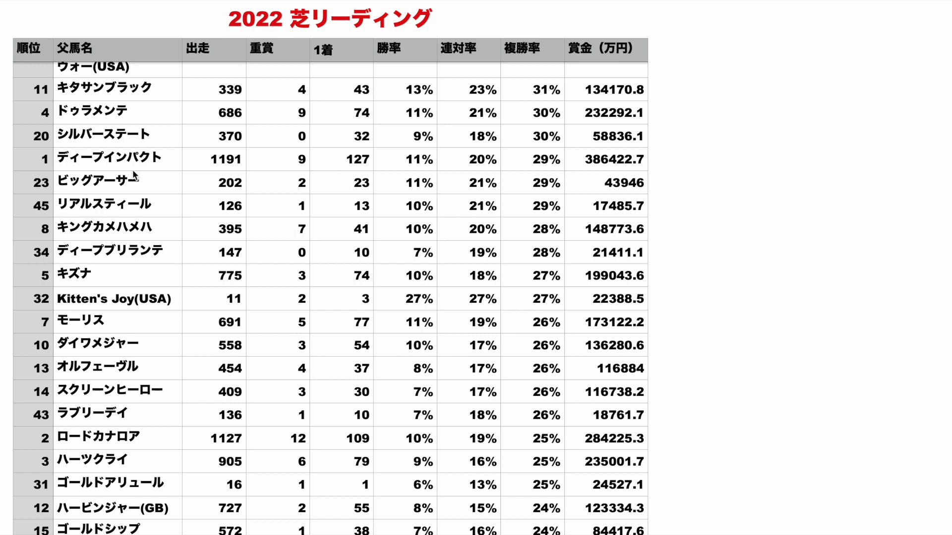
left_click(2, 184)
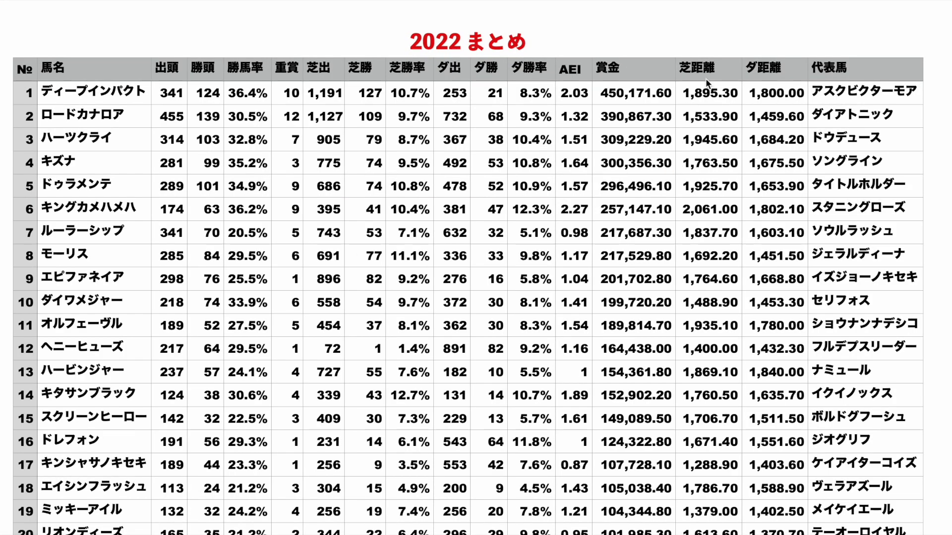
Sort the 2022 まとめ table by 芝距離 in ascending order and select the whole row of ビッグアーサー
left_click(708, 12)
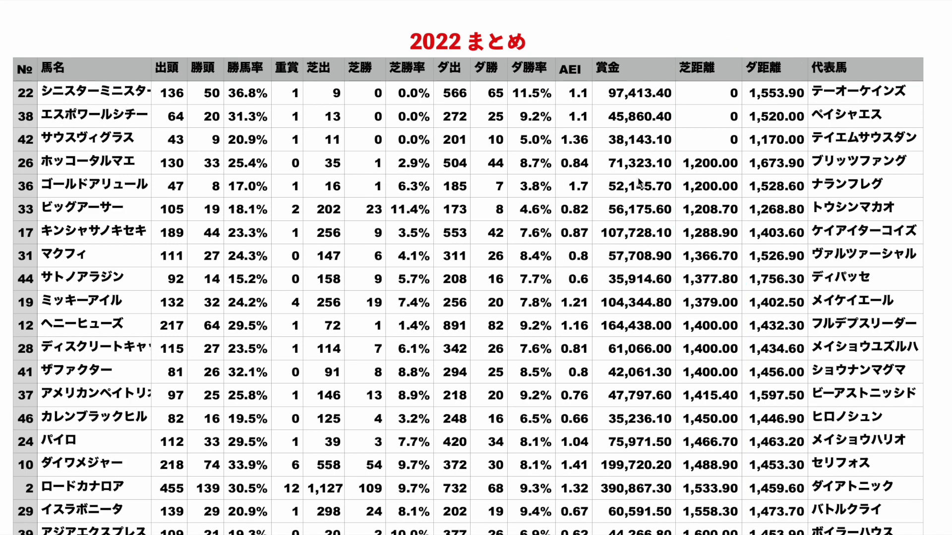
left_click(30, 213)
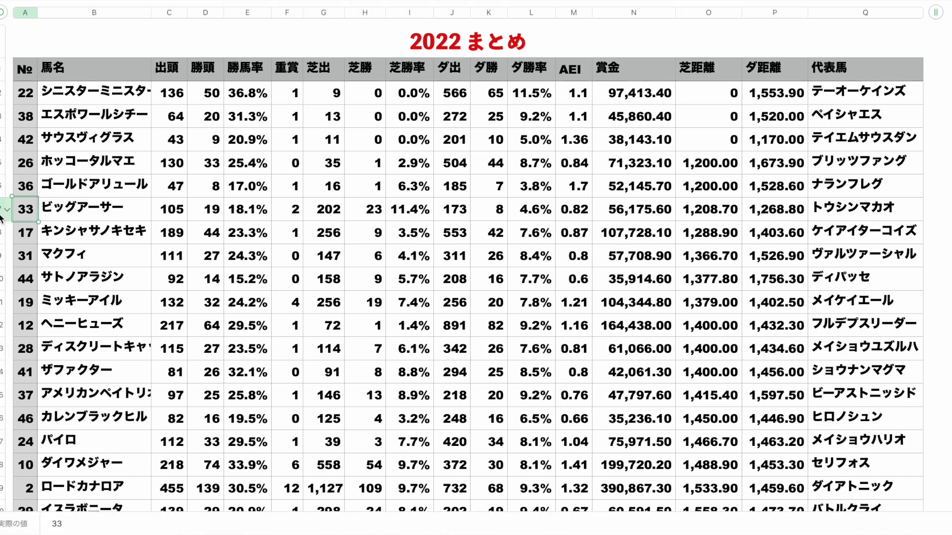
left_click(5, 219)
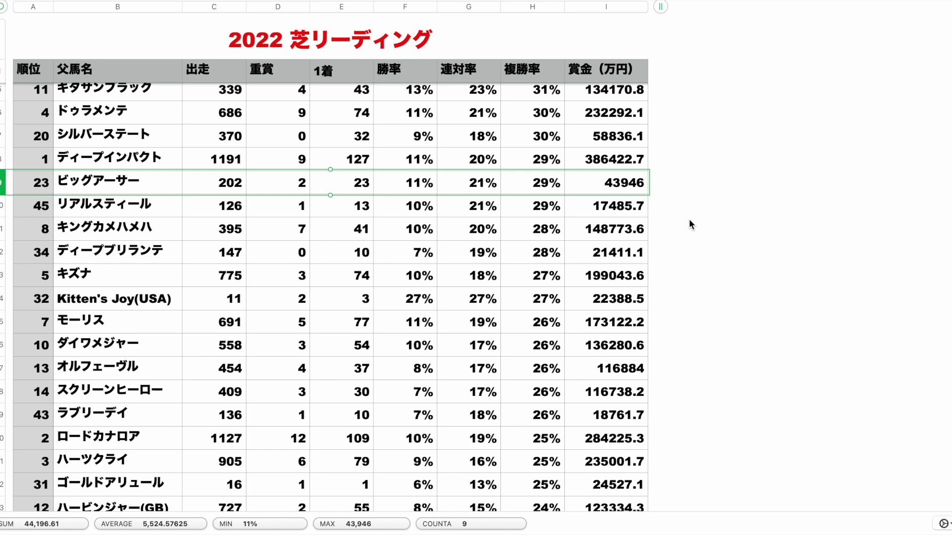
Select the whole row of ロードカナロア in the 2022 芝リーディング table
scroll(723, 269, "down", 3)
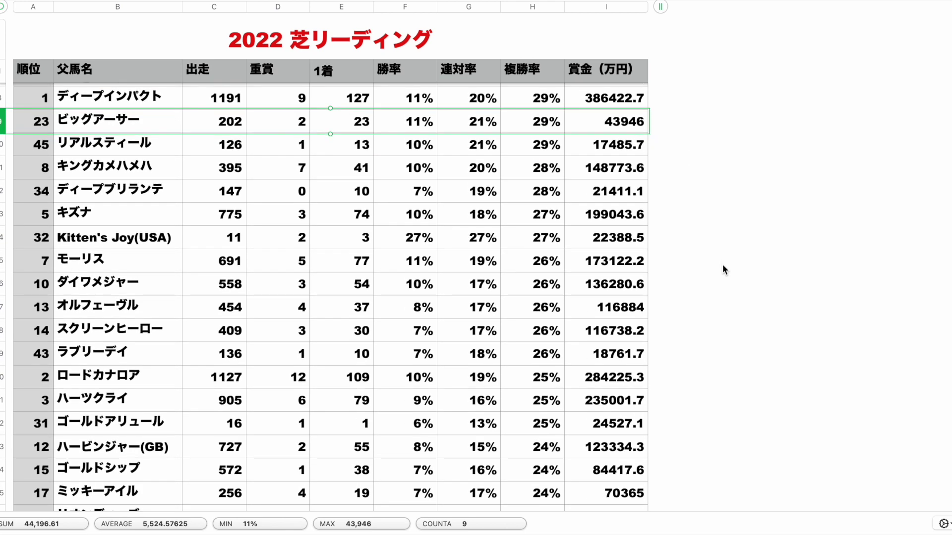
left_click(3, 376)
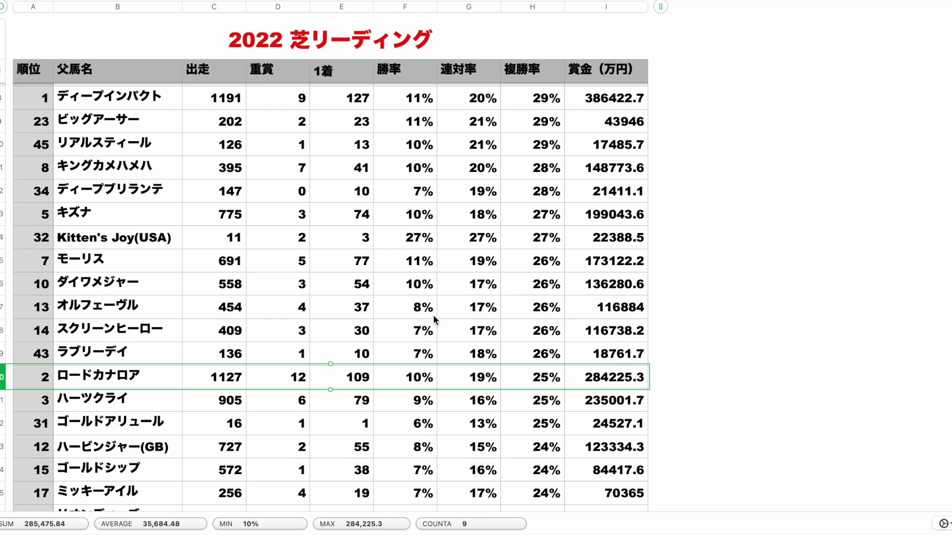
Check the row and 複勝率 of ドレフォン(USA) near the end of the 芝リーディング table, and select the row of ディスクリートキャット(USA)
scroll(714, 335, "down", 10)
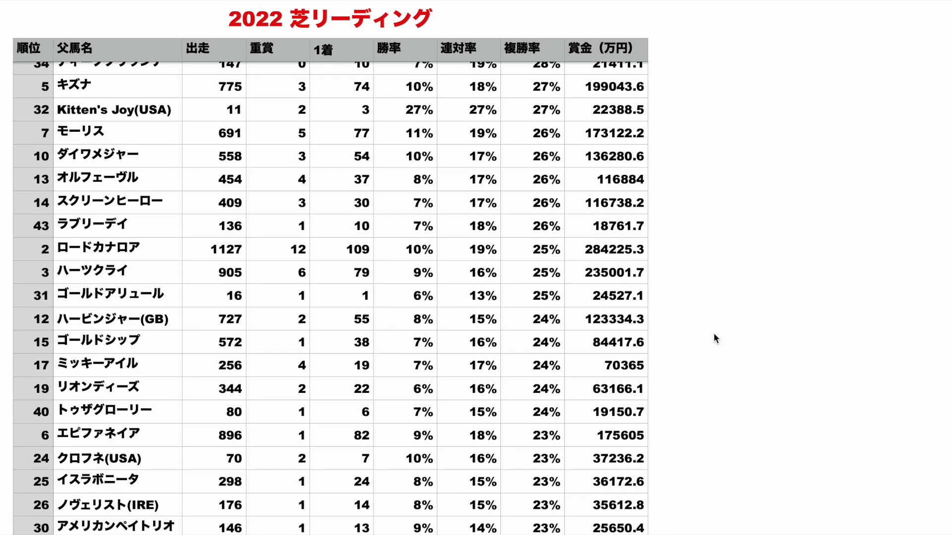
scroll(714, 337, "down", 10)
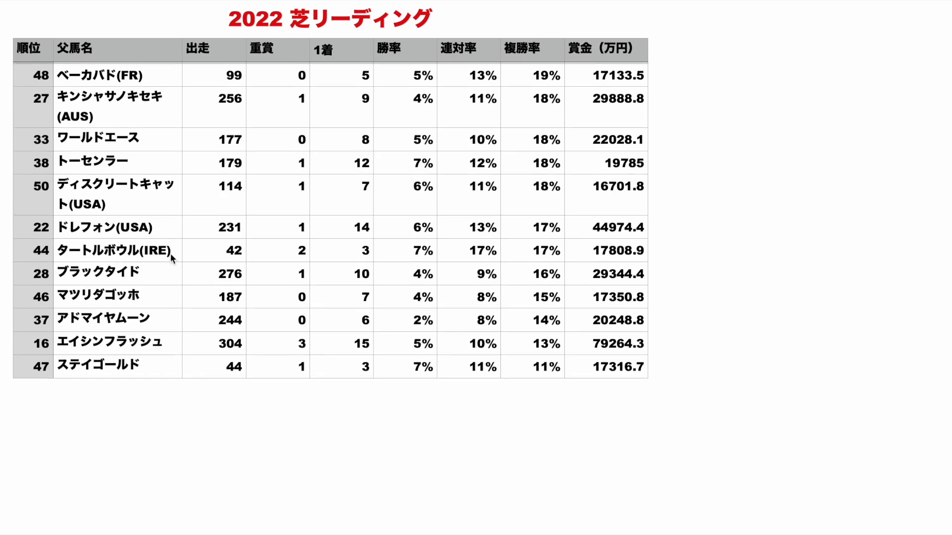
left_click(33, 232)
left_click(2, 227)
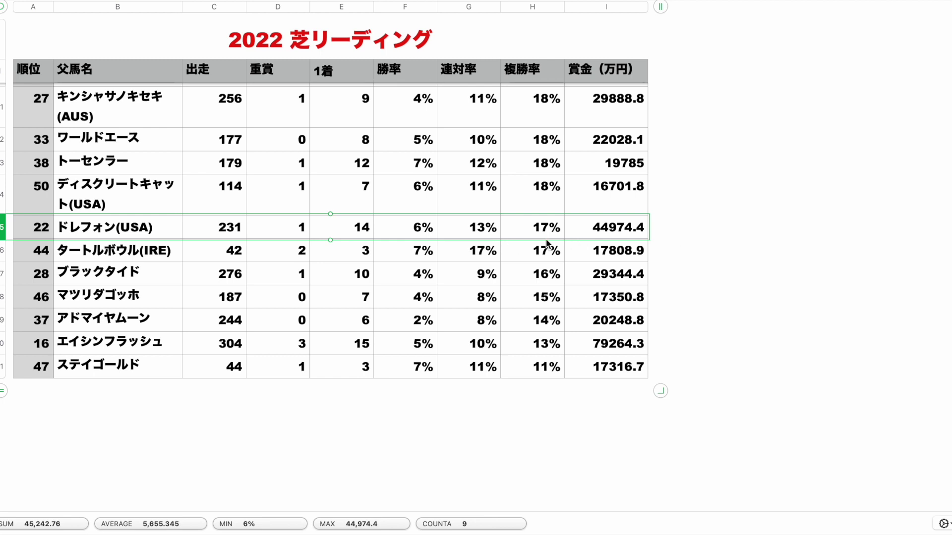
left_click(521, 237)
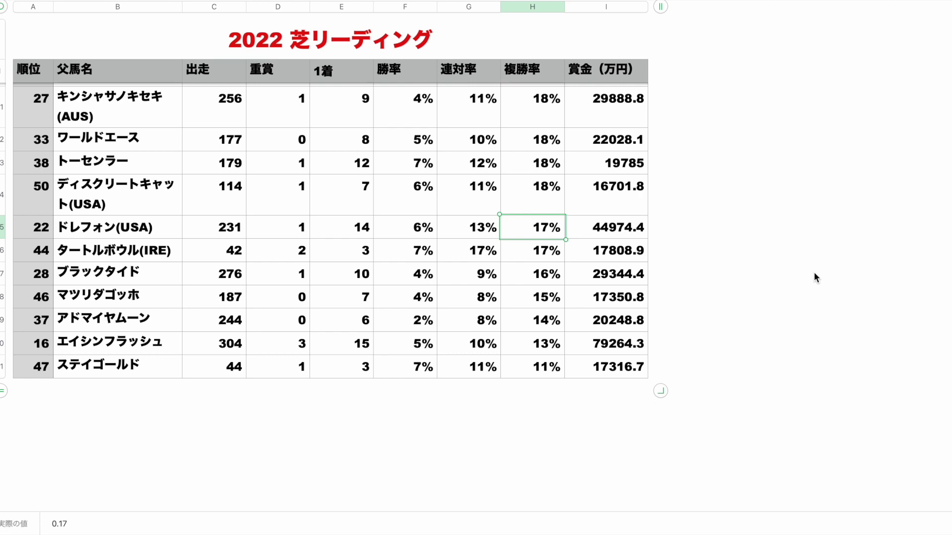
left_click(3, 195)
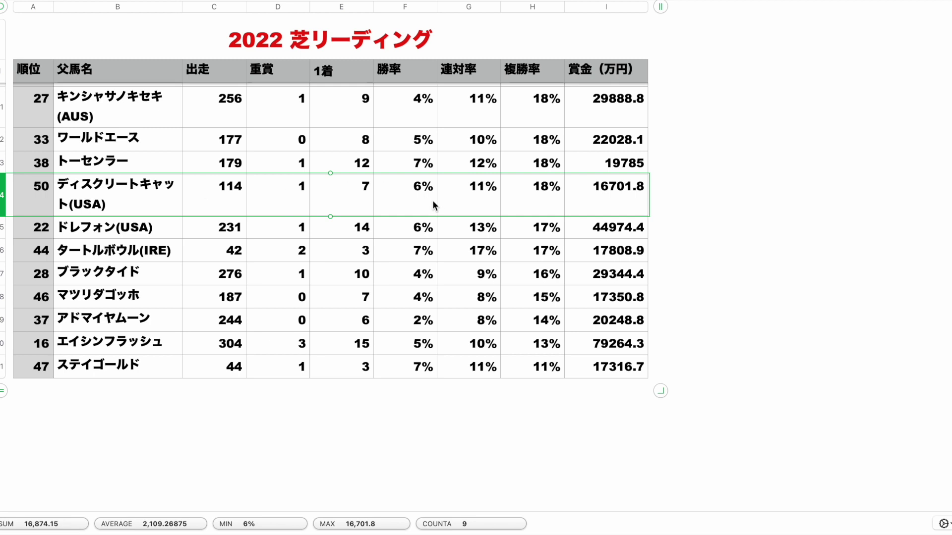